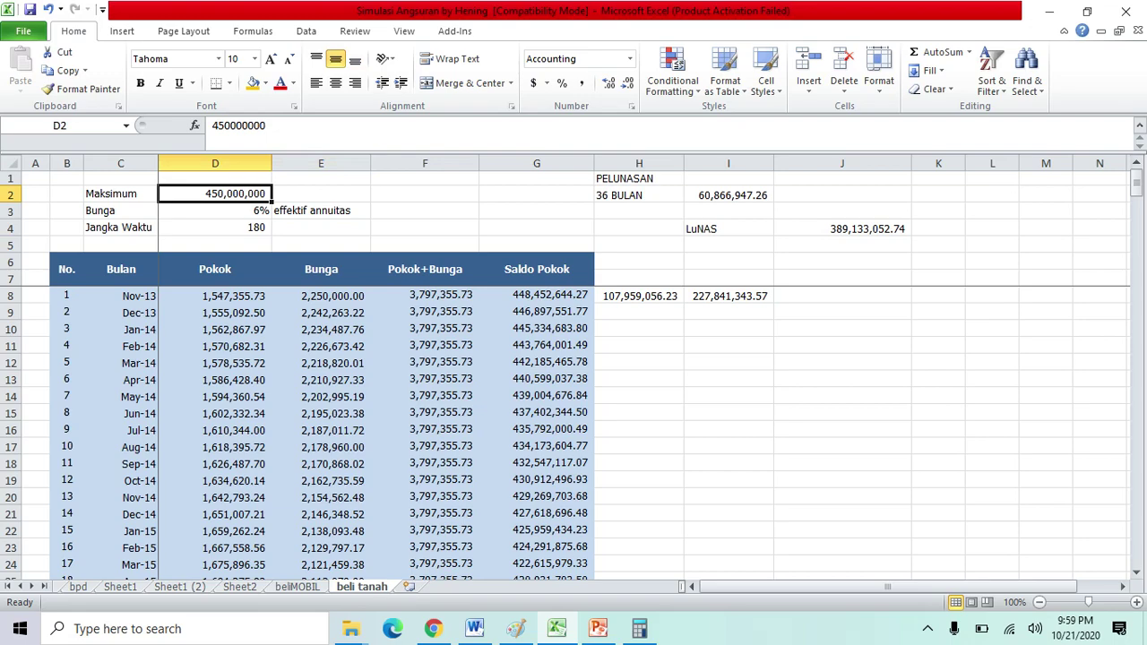
# Step: Examine the formulas behind the first month's Pokok+Bunga, Bunga and Pokok amounts in cells F8, E8 and D8
pyautogui.click(425, 295)
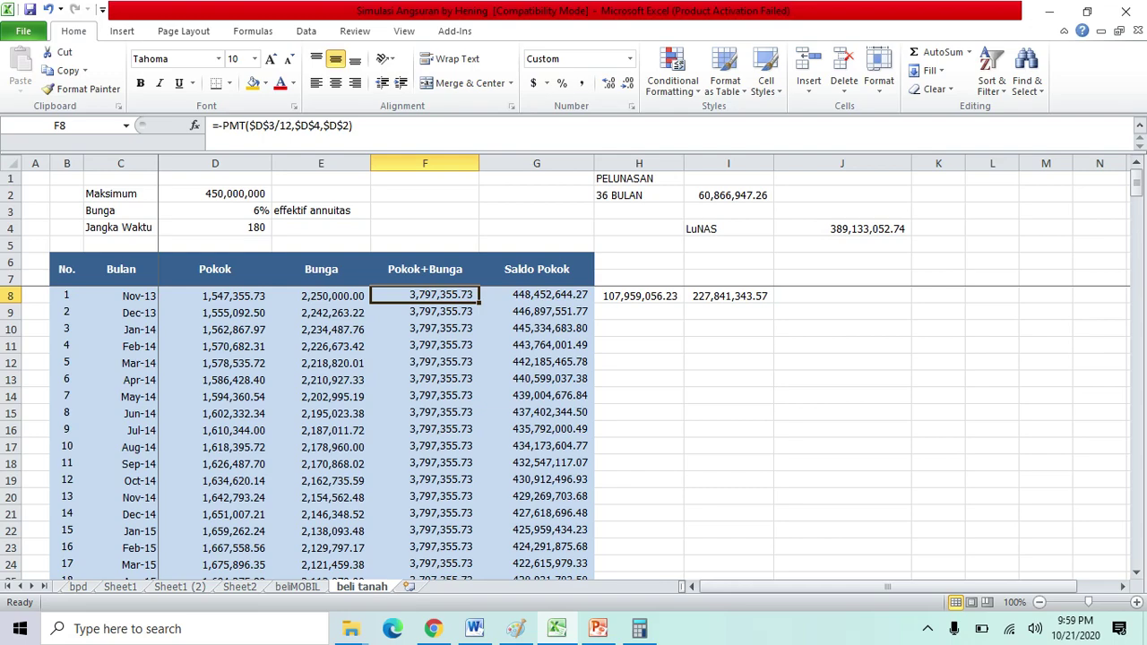
pyautogui.press('Left')
pyautogui.press('Left')
pyautogui.press('Right')
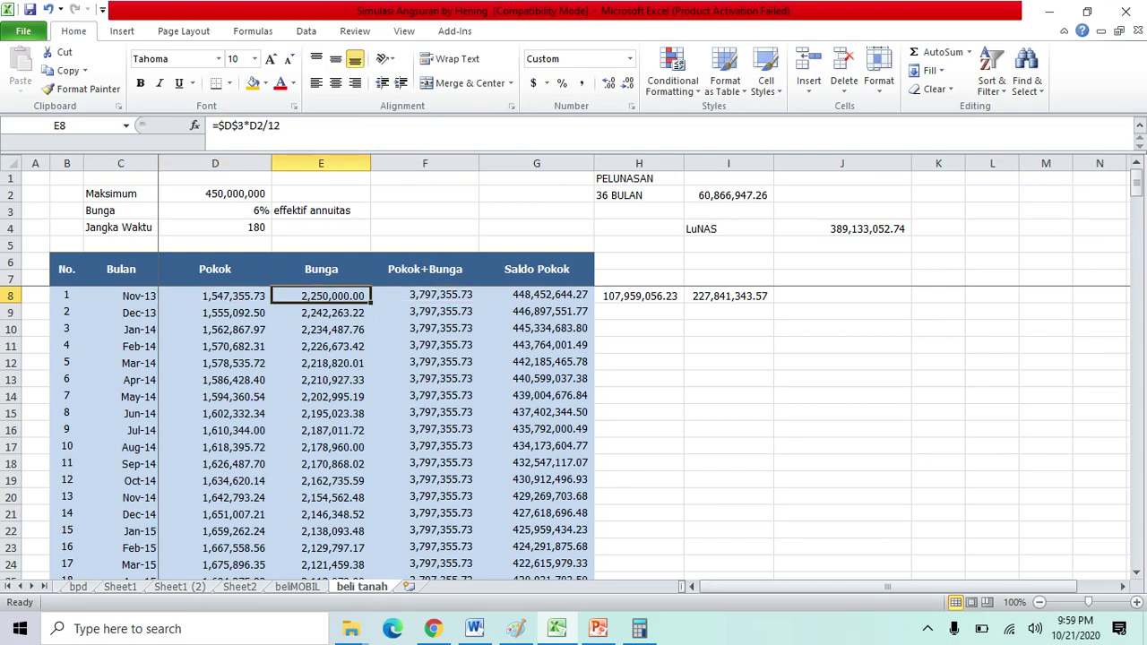
pyautogui.press('Right')
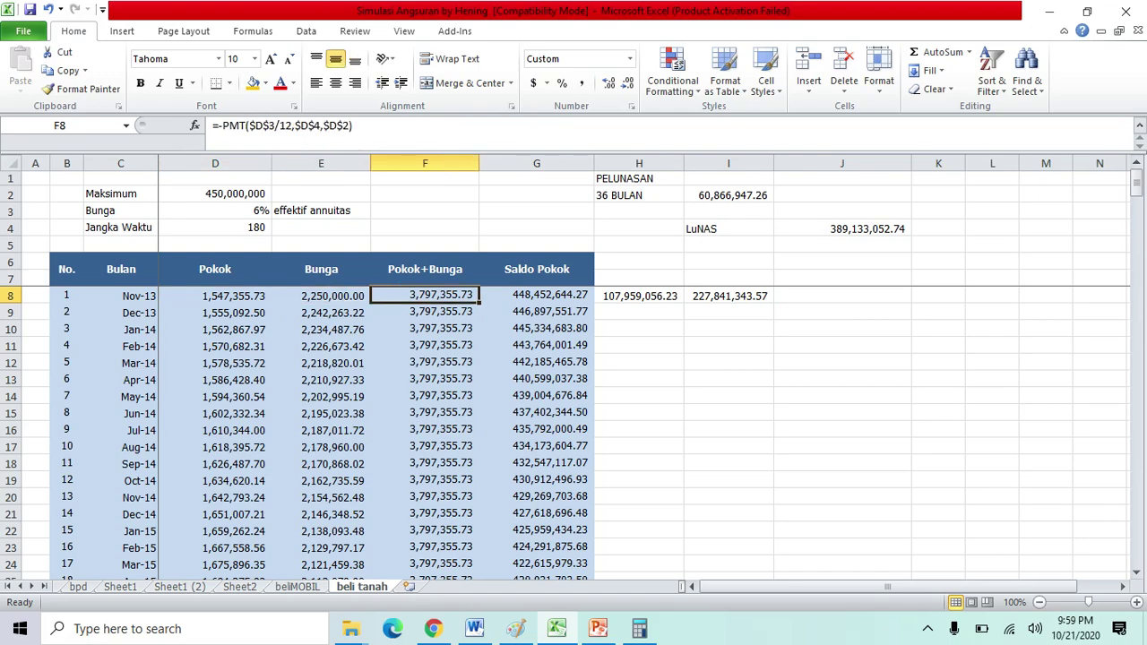
pyautogui.press('Left')
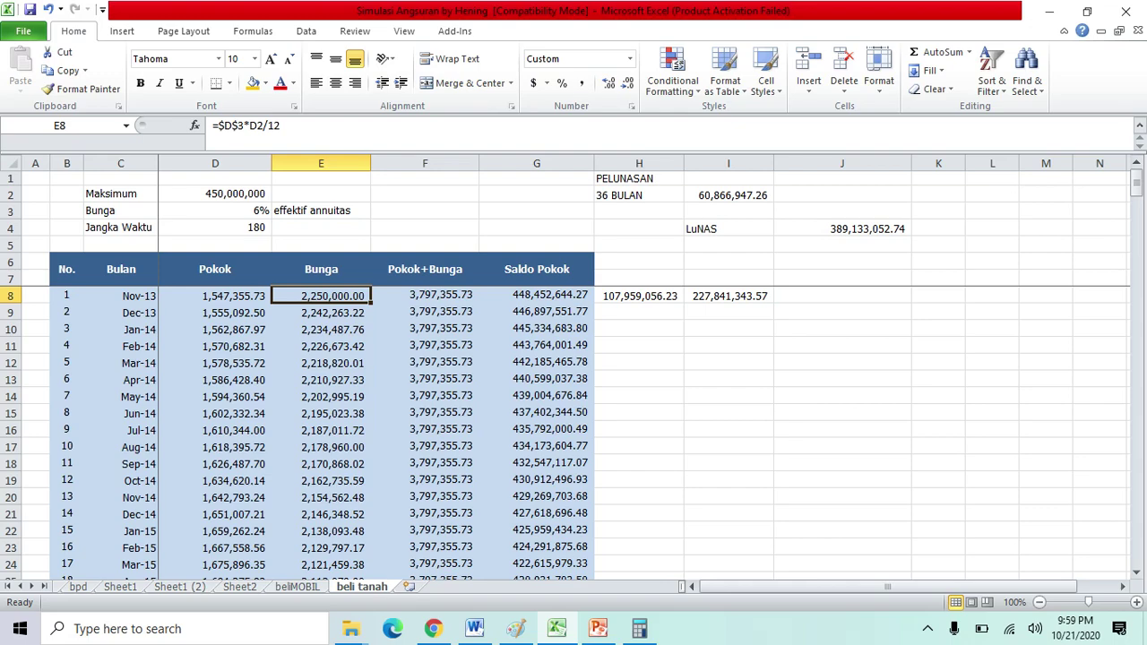
pyautogui.press('F2')
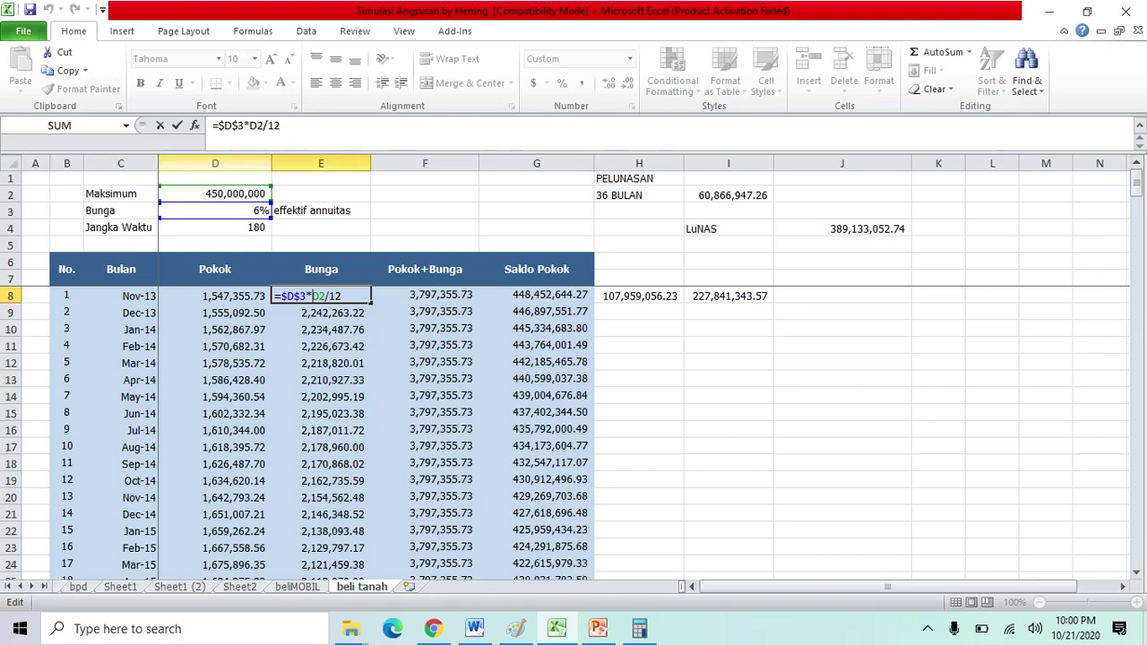
pyautogui.press('Return')
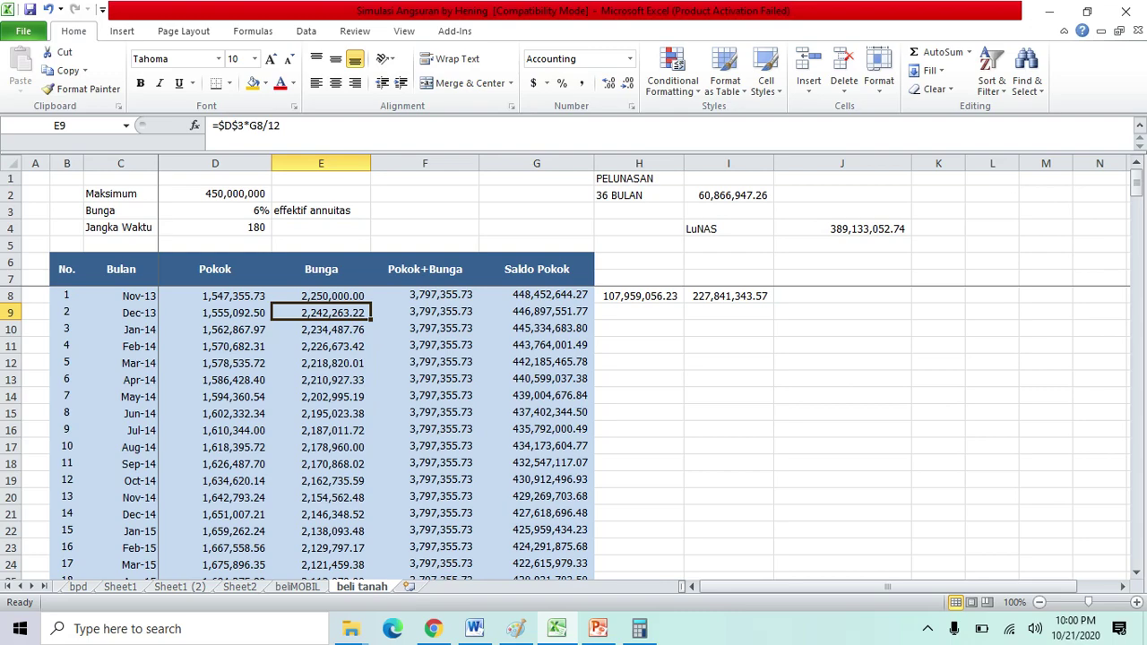
pyautogui.click(320, 296)
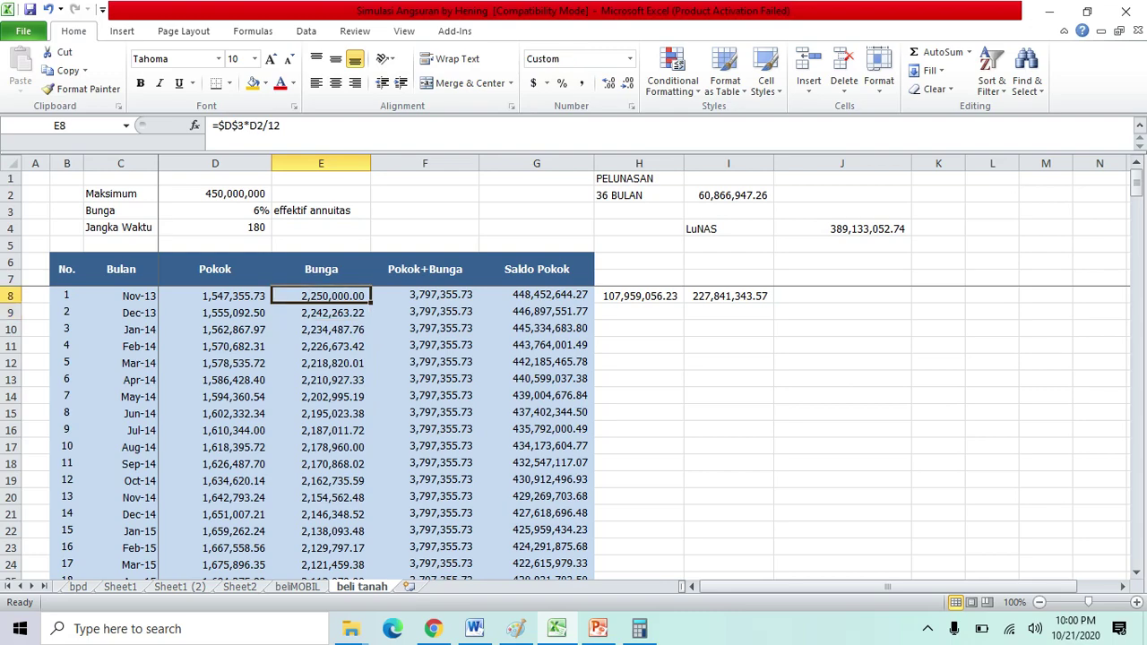
pyautogui.click(425, 294)
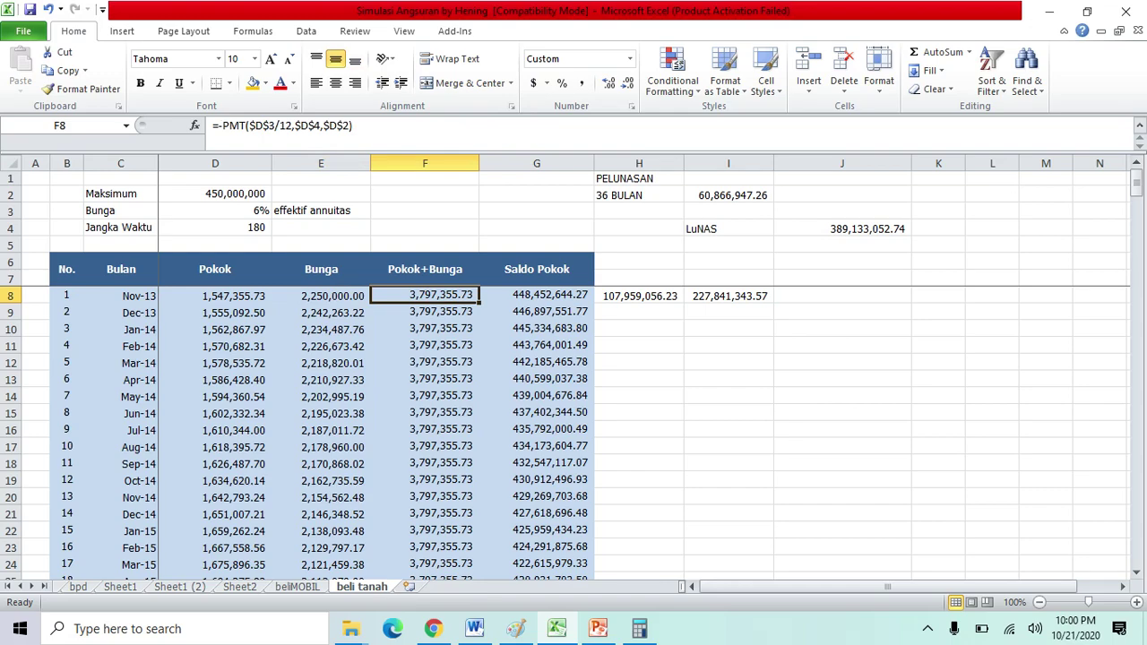
pyautogui.click(320, 296)
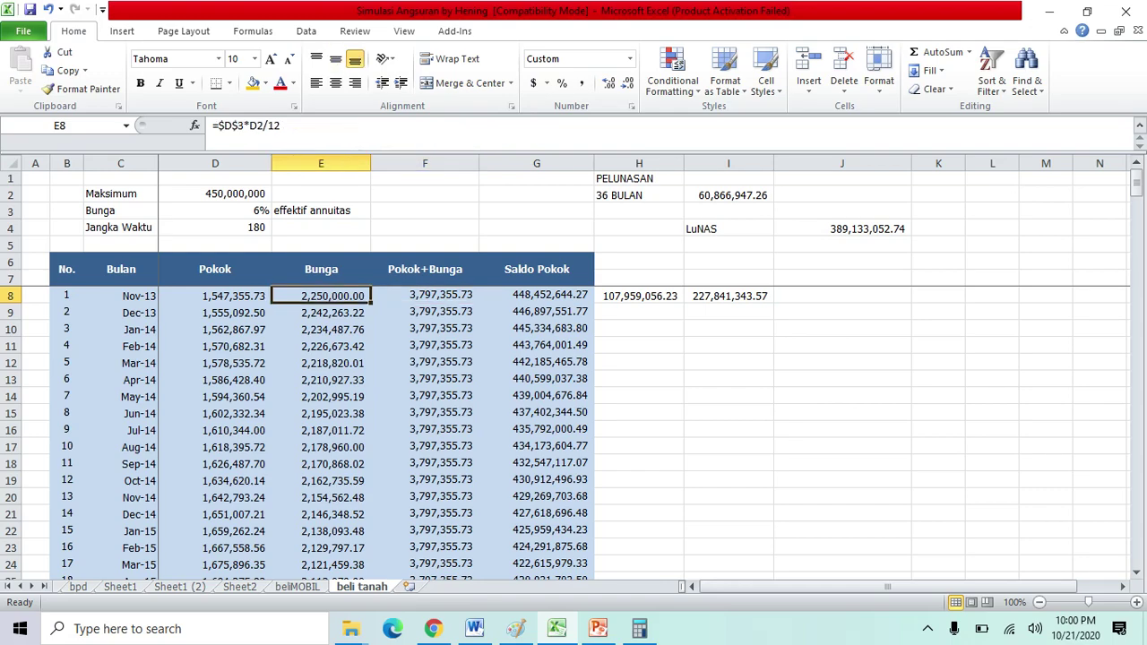
pyautogui.click(215, 296)
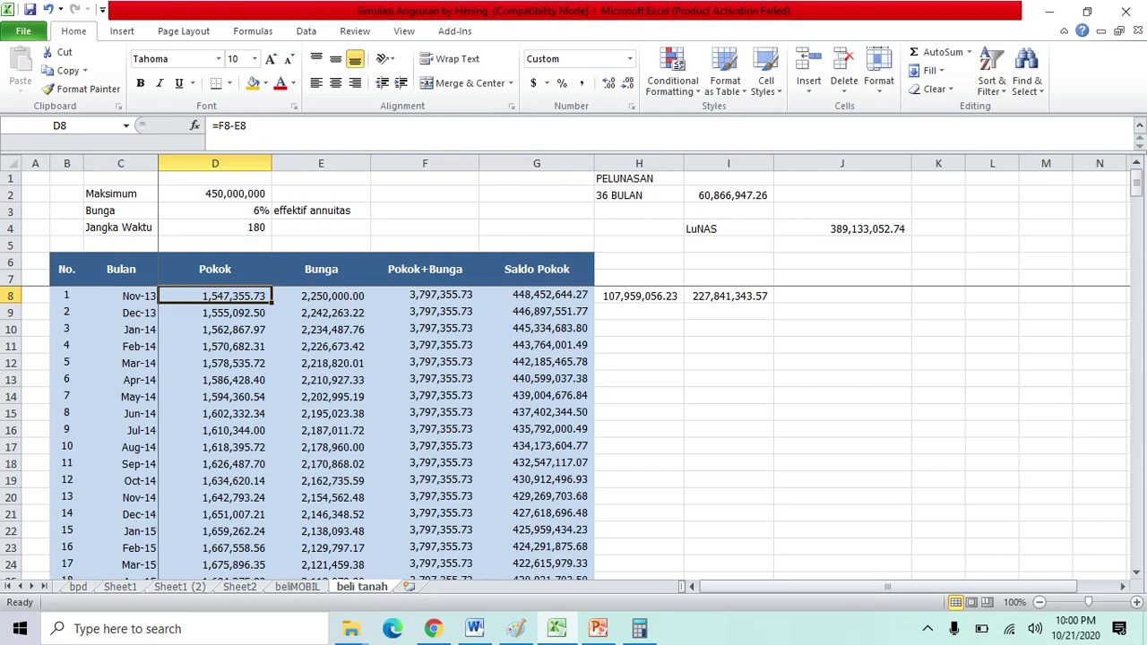
pyautogui.click(425, 295)
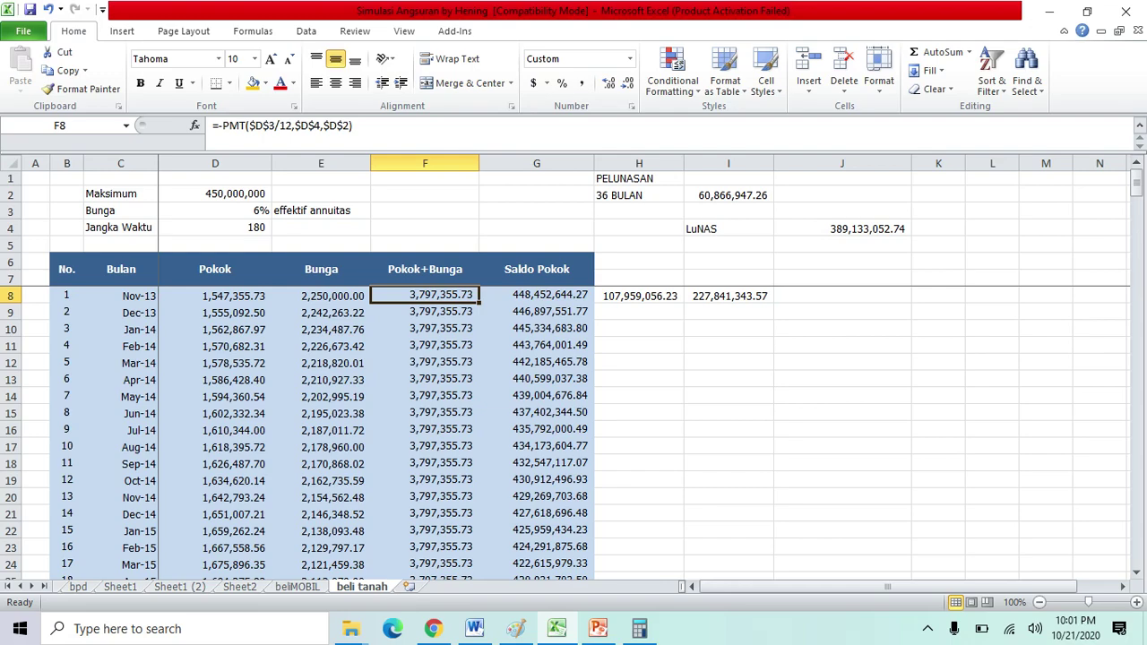
# Step: Inspect the 36 BULAN payoff formula in I2 and trace its summed Pokok range down to month 36
pyautogui.click(638, 194)
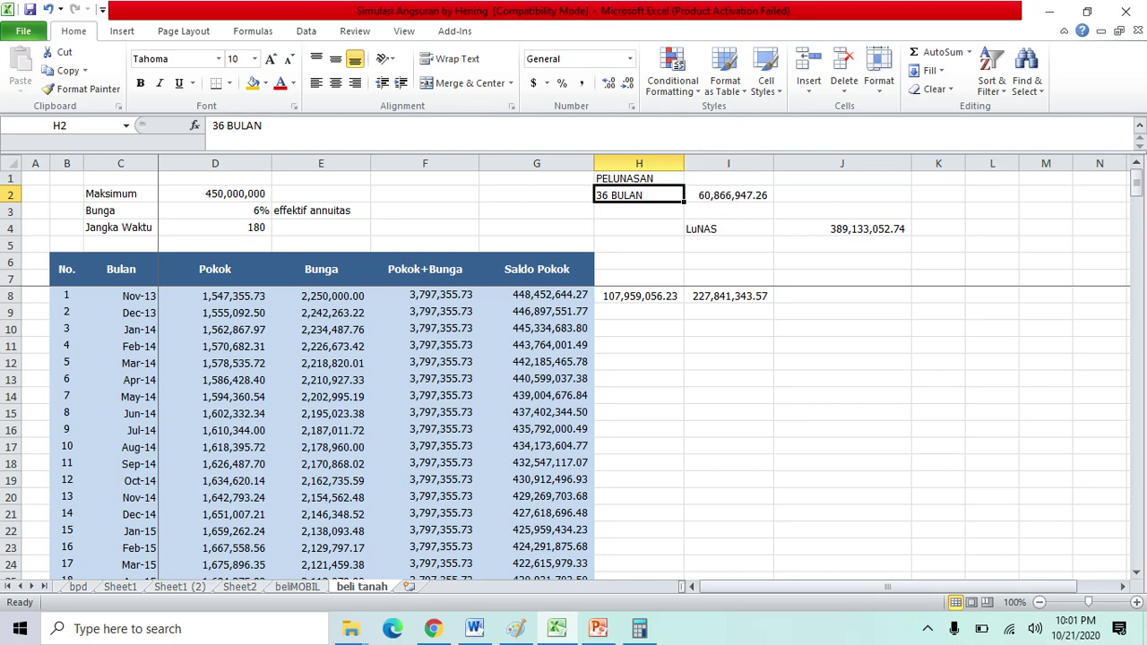
pyautogui.doubleClick(720, 195)
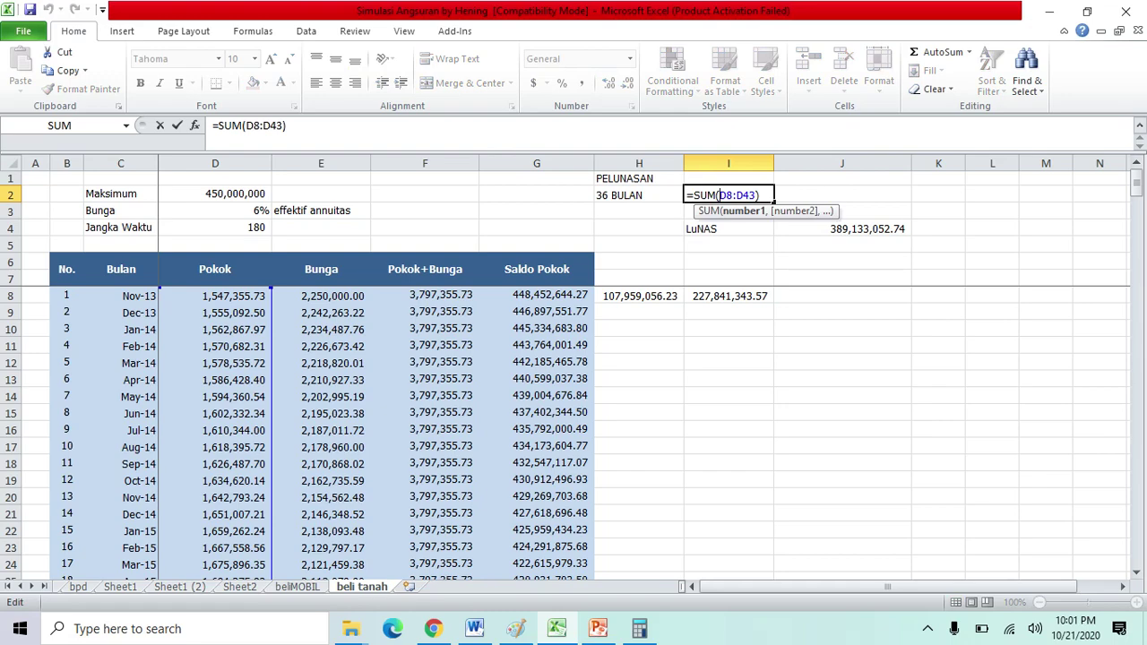
pyautogui.press('Return')
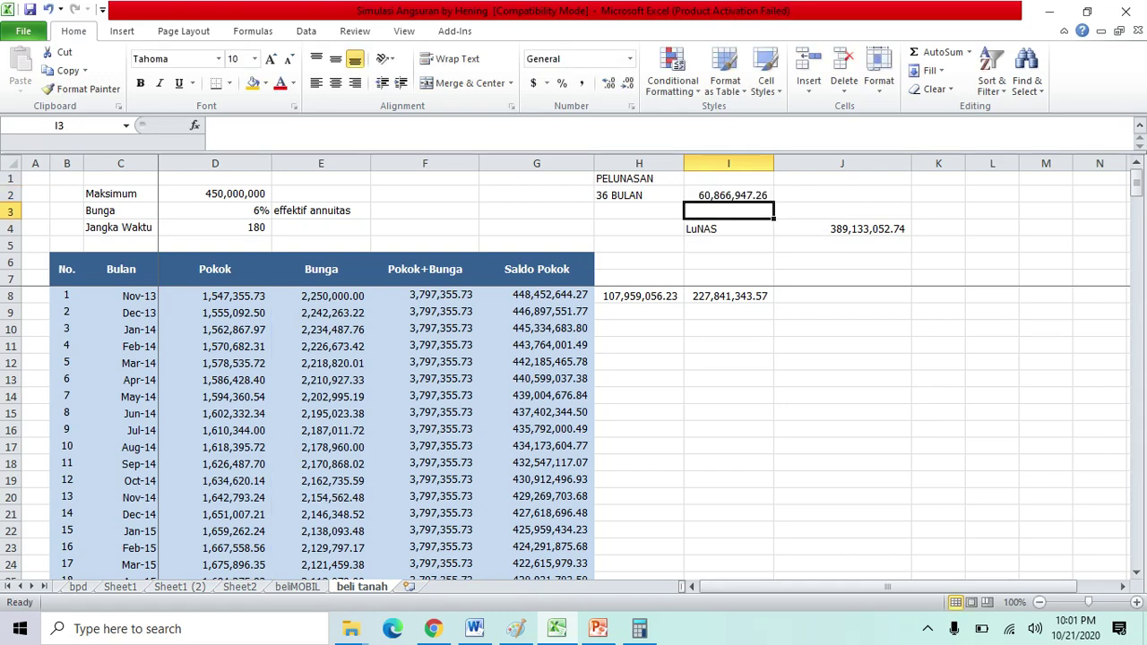
pyautogui.doubleClick(716, 195)
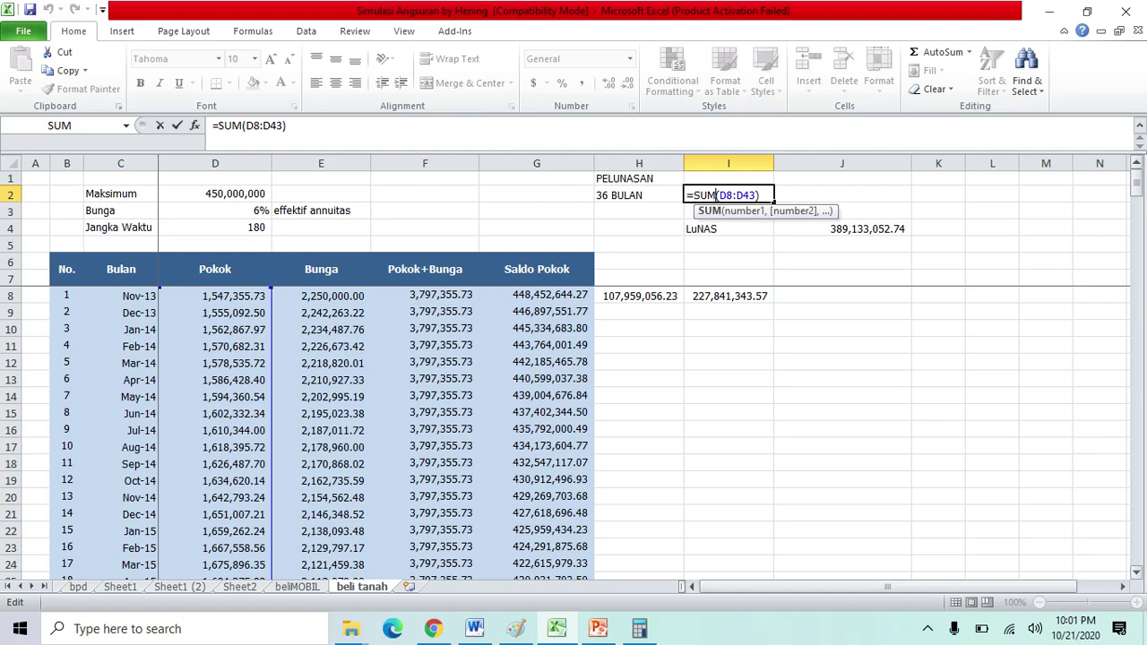
pyautogui.scroll(-5, 573, 430)
pyautogui.scroll(-3, 573, 430)
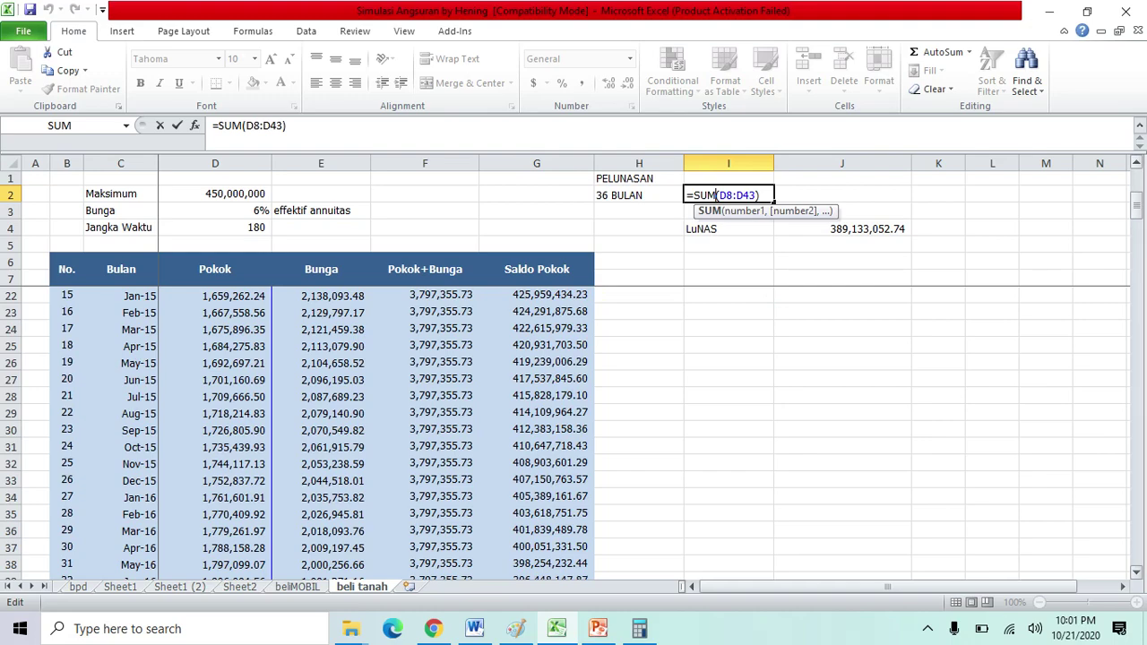
pyautogui.scroll(-2, 574, 430)
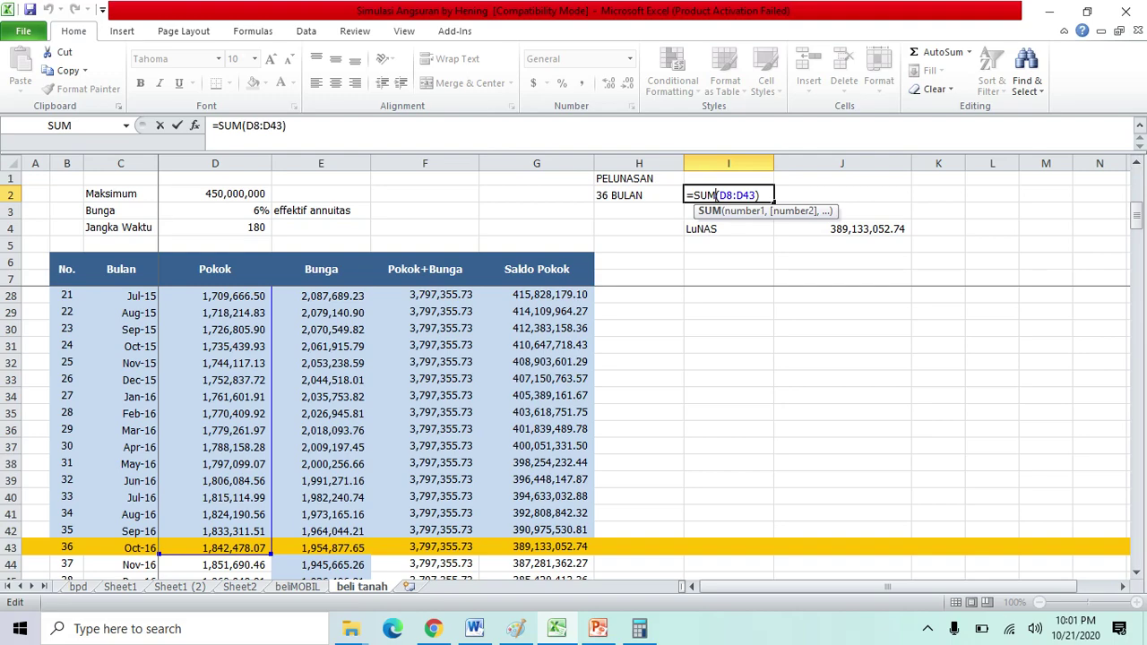
pyautogui.press('Return')
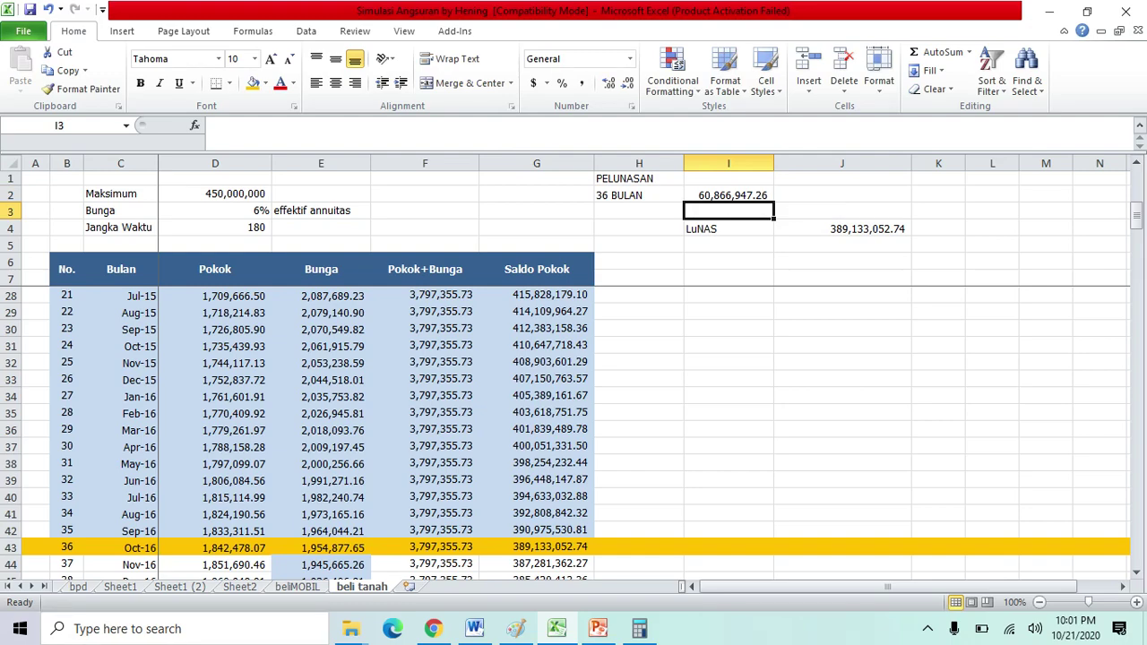
# Step: Compare the LuNAS payoff formula in J4 with the Saldo Pokok formula in the highlighted month 36 row
pyautogui.press('pagedown')
pyautogui.press('pagedown')
pyautogui.press('pagedown')
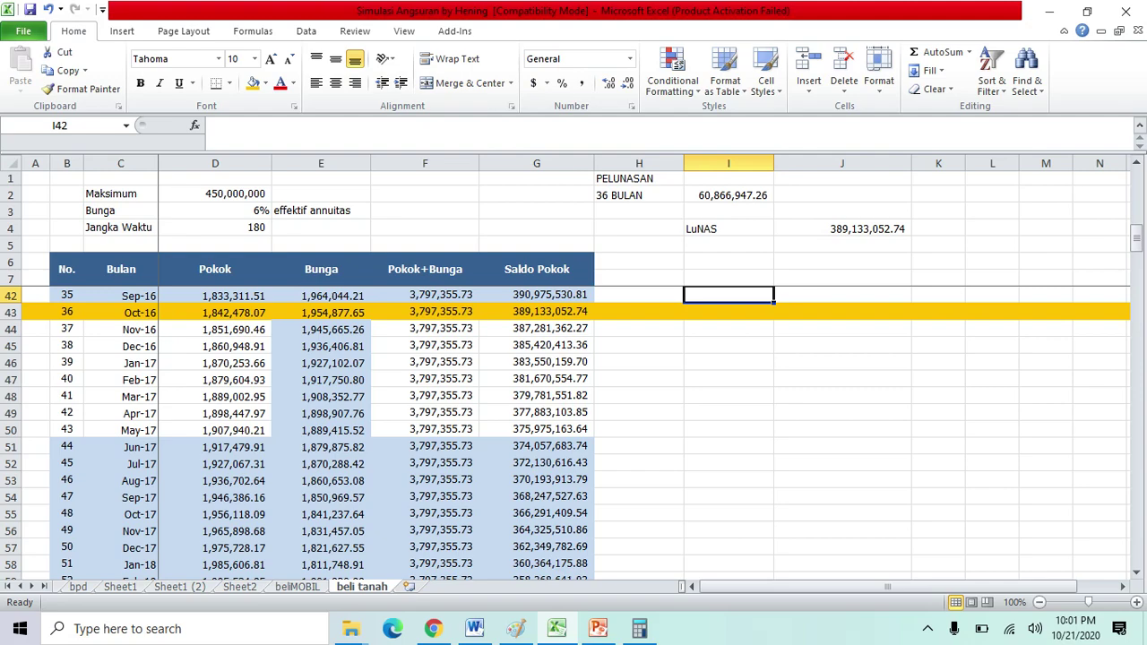
pyautogui.click(729, 195)
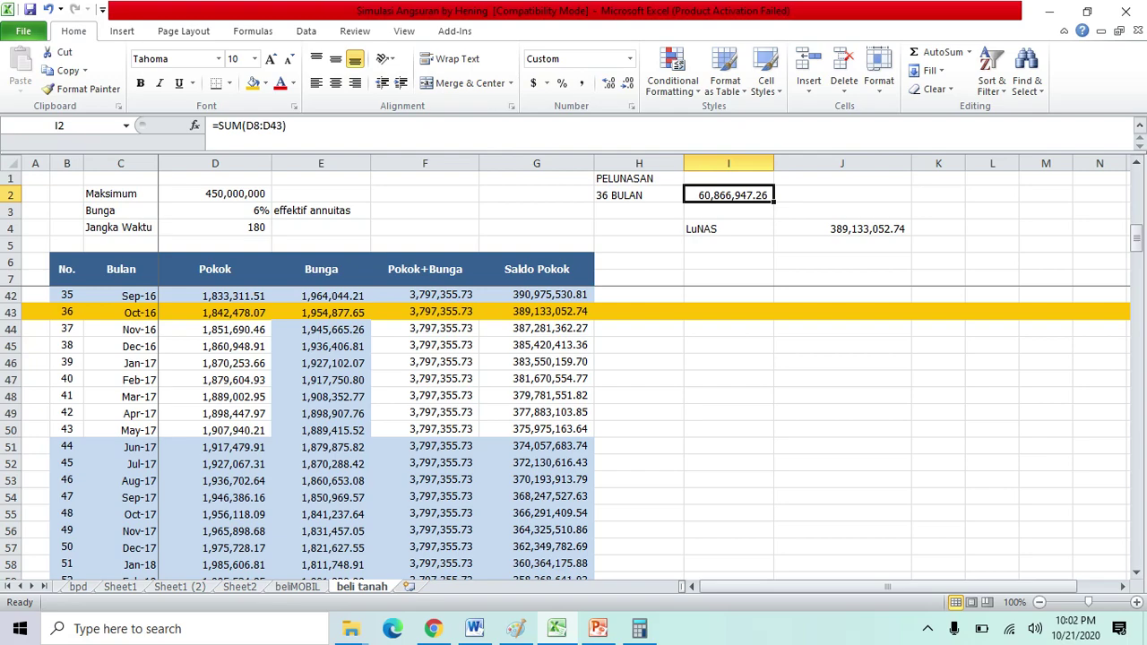
pyautogui.click(841, 228)
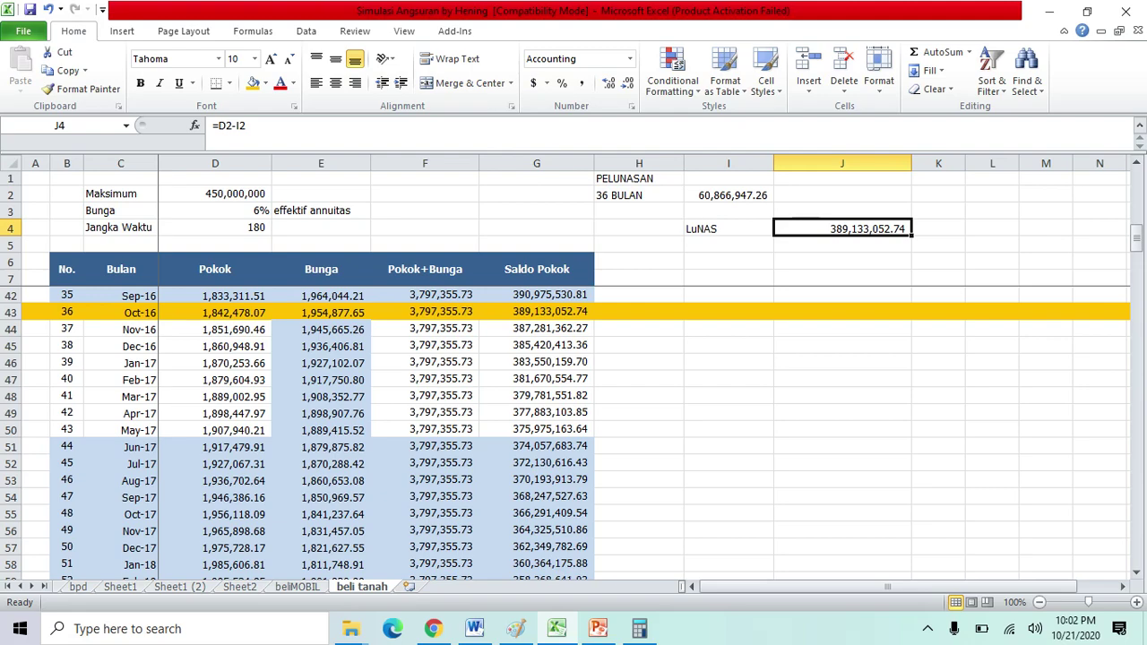
pyautogui.click(535, 311)
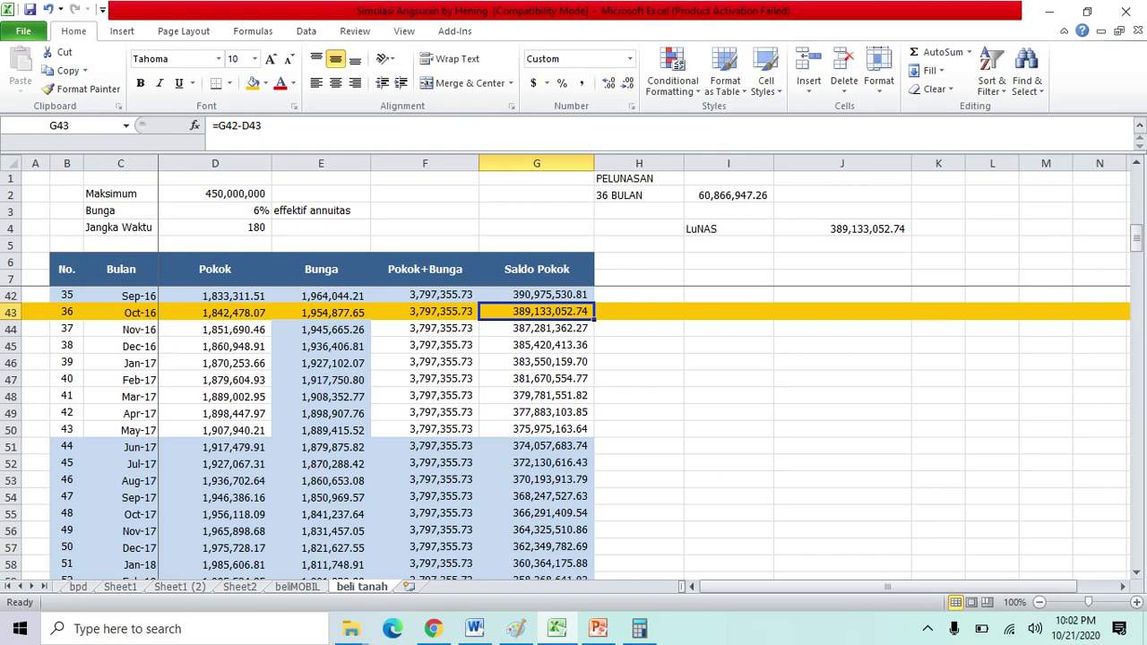
# Step: Examine the first month's Saldo Pokok formula in G8 and its source cells D2 and D8
pyautogui.press('pageup')
pyautogui.press('pageup')
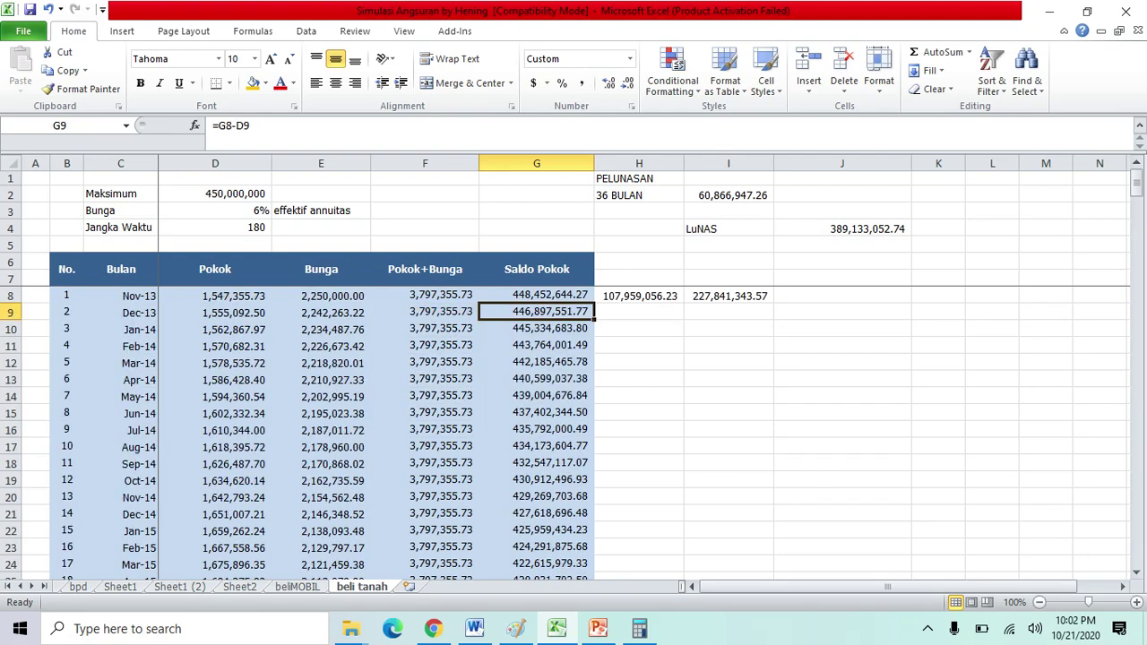
pyautogui.press('Up')
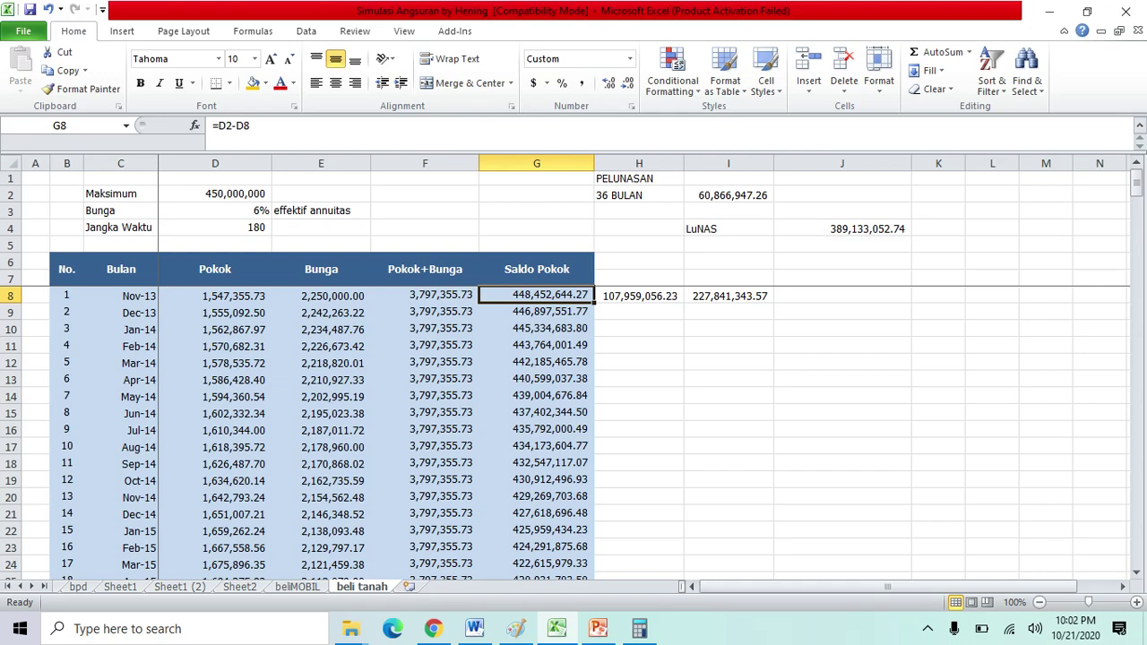
pyautogui.click(214, 193)
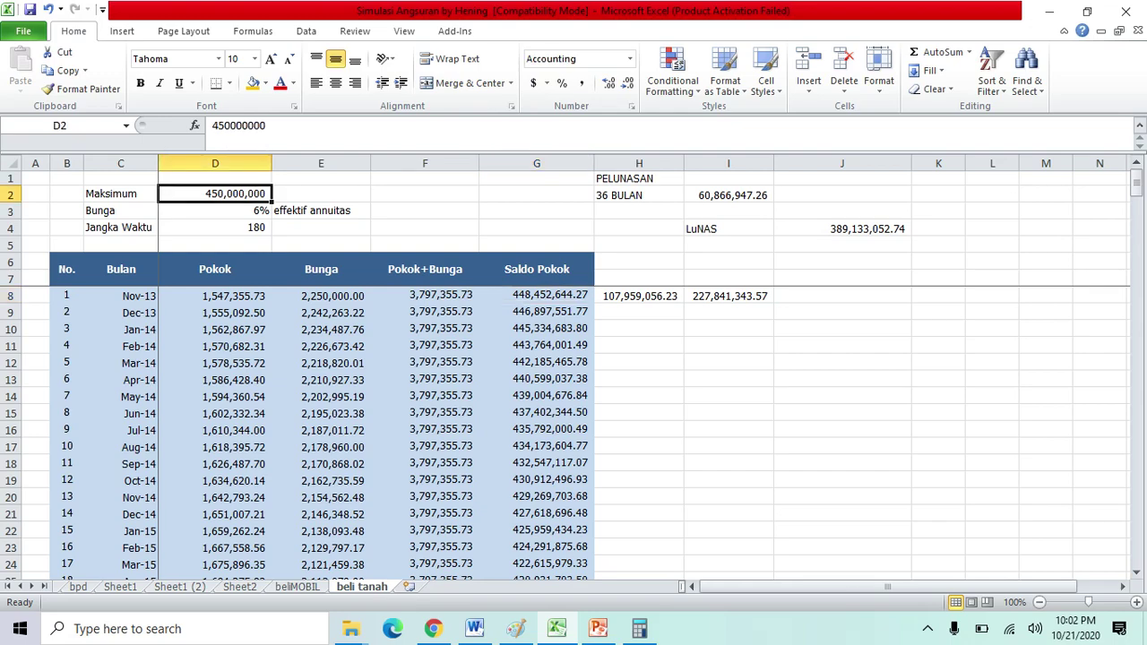
pyautogui.click(214, 294)
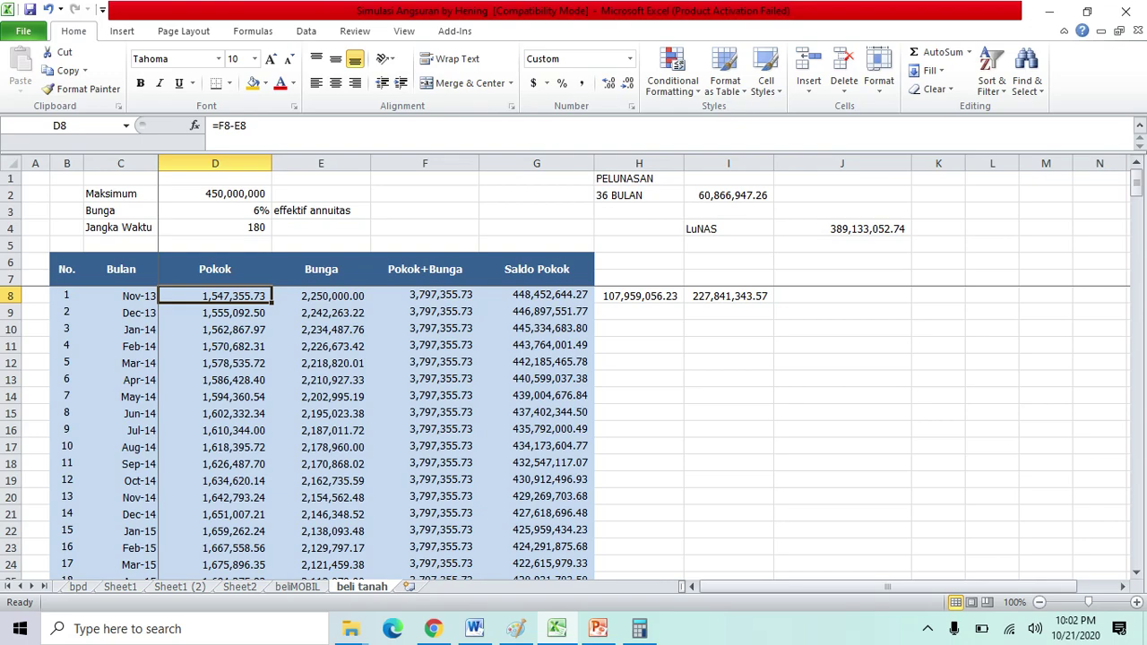
pyautogui.click(536, 295)
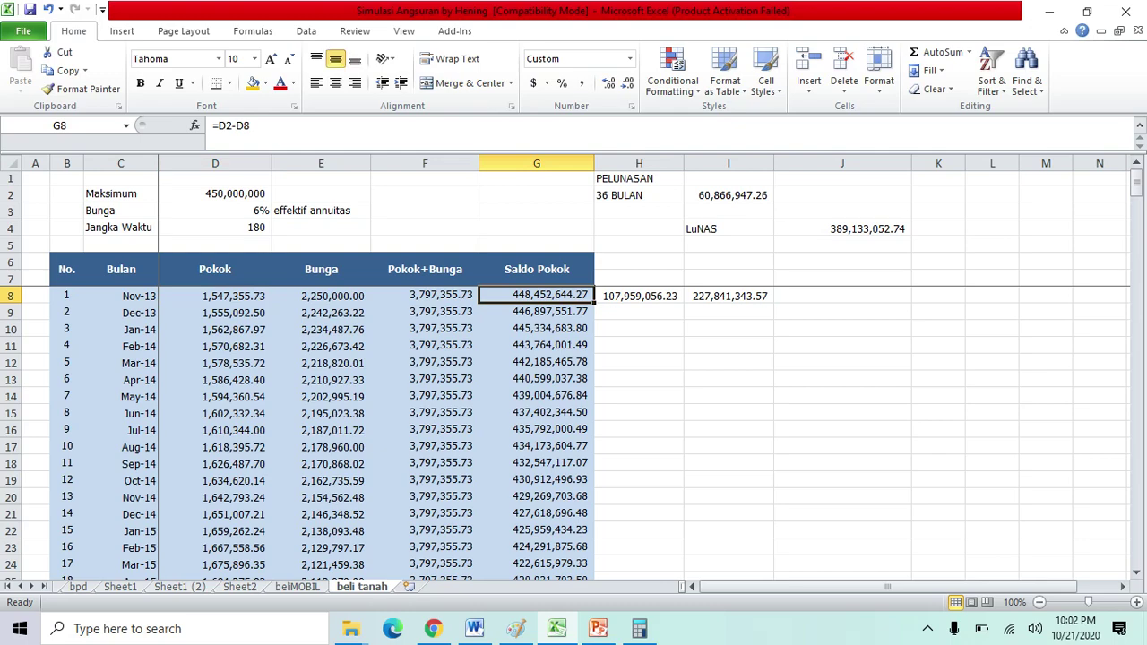
# Step: Review the monthly Pokok amounts from the first month in D8 down to month 13 in D20
pyautogui.click(214, 295)
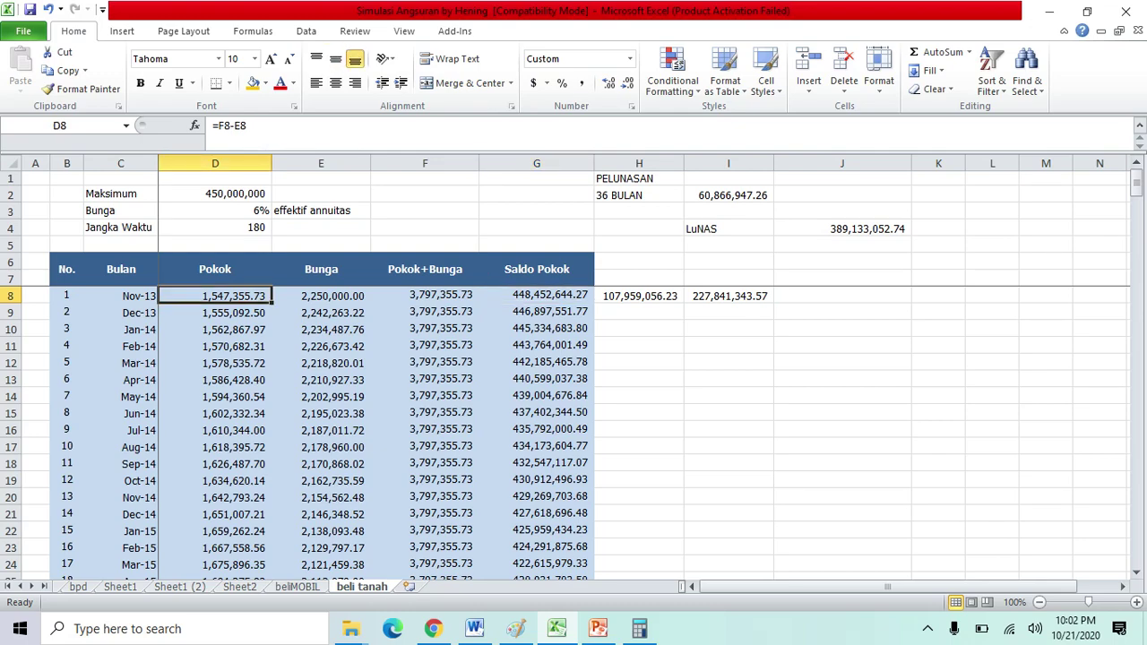
pyautogui.press('Down')
pyautogui.press('Down')
pyautogui.press('Down')
pyautogui.press('Down')
pyautogui.press('Down')
pyautogui.press('Down')
pyautogui.press('Down')
pyautogui.press('Down')
pyautogui.press('Down')
pyautogui.press('Down')
pyautogui.press('Down')
pyautogui.press('Down')
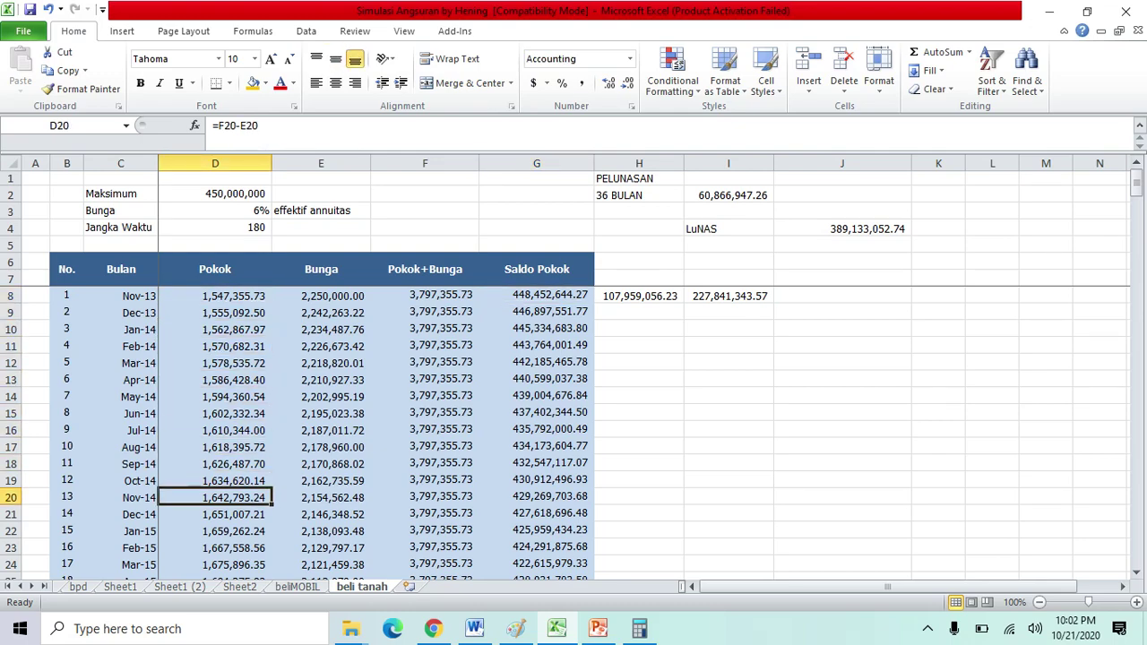
# Step: Review the monthly Bunga amounts from the first month in E8 down to month 15 in E22
pyautogui.click(321, 312)
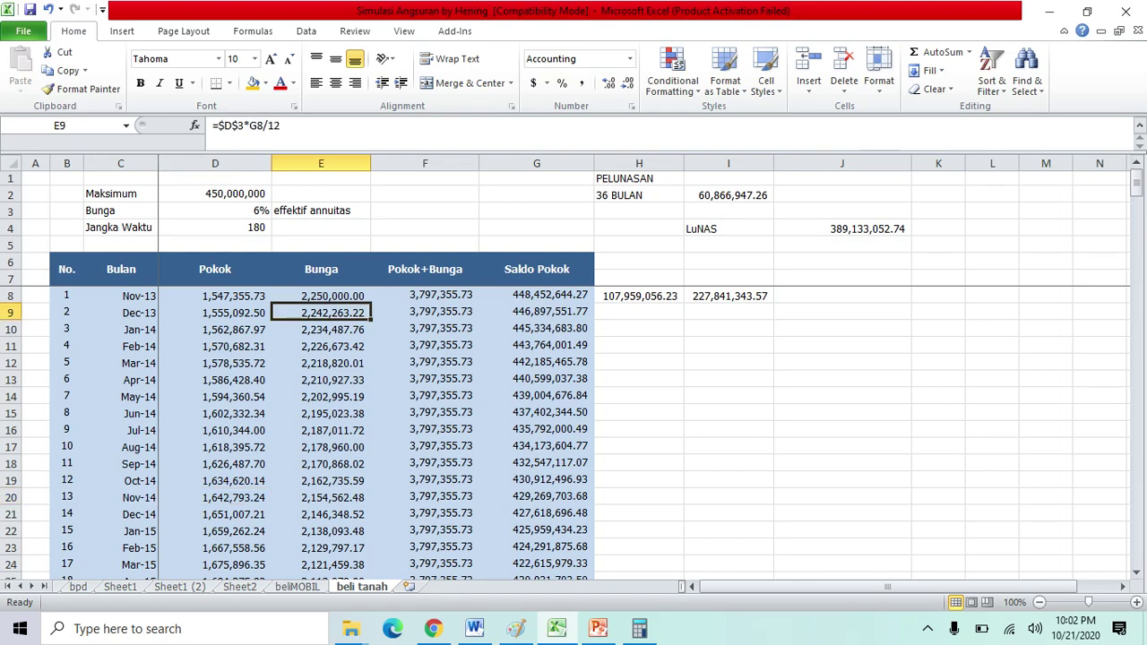
pyautogui.click(321, 295)
pyautogui.press('Down')
pyautogui.press('Down')
pyautogui.press('Down')
pyautogui.press('Down')
pyautogui.press('Down')
pyautogui.press('Down')
pyautogui.press('Down')
pyautogui.press('Down')
pyautogui.press('Down')
pyautogui.press('Down')
pyautogui.press('Down')
pyautogui.press('Down')
pyautogui.press('Down')
pyautogui.press('Down')
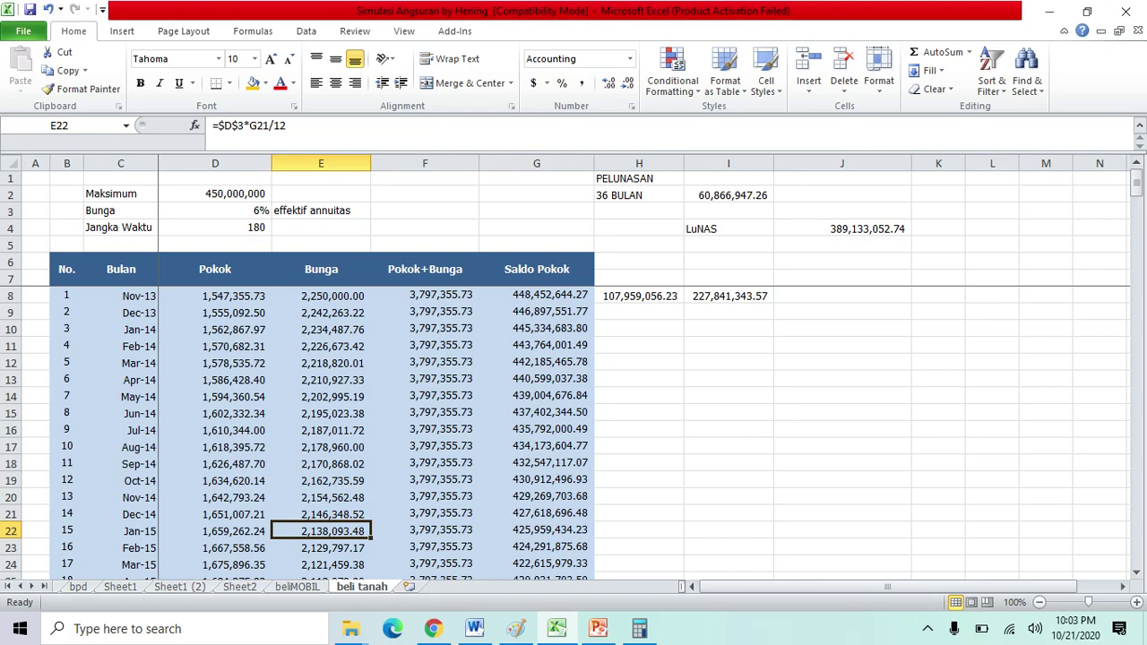
# Step: Check the Jangka Waktu value in D4 against the first month's Pokok in D8 and the Saldo Pokok column
pyautogui.click(215, 227)
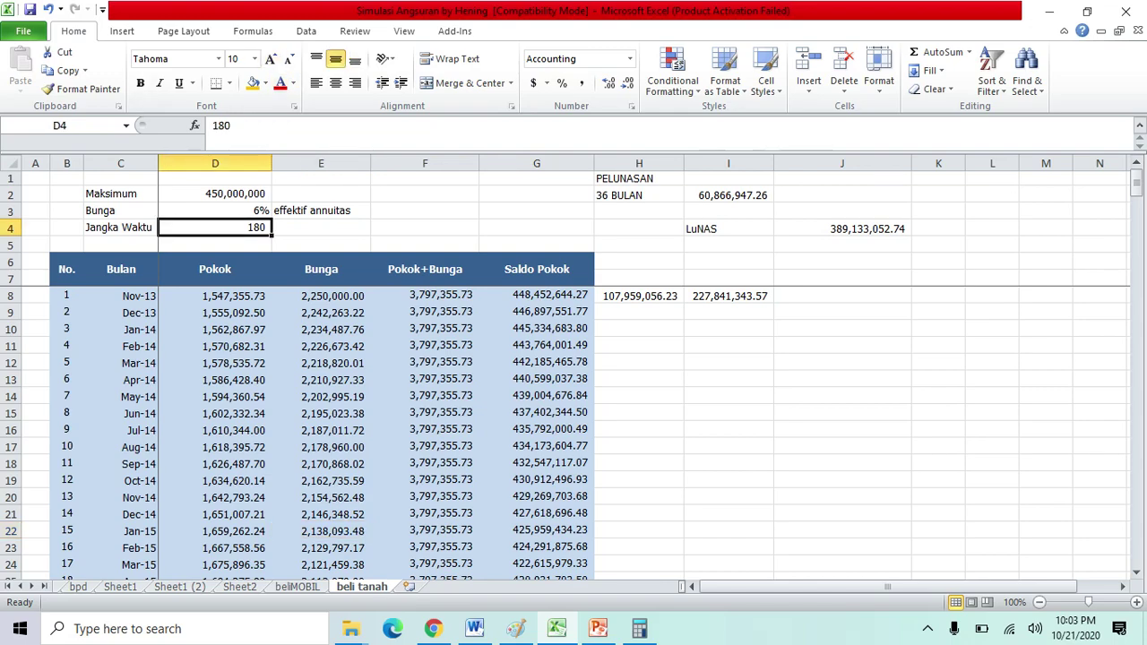
pyautogui.click(215, 295)
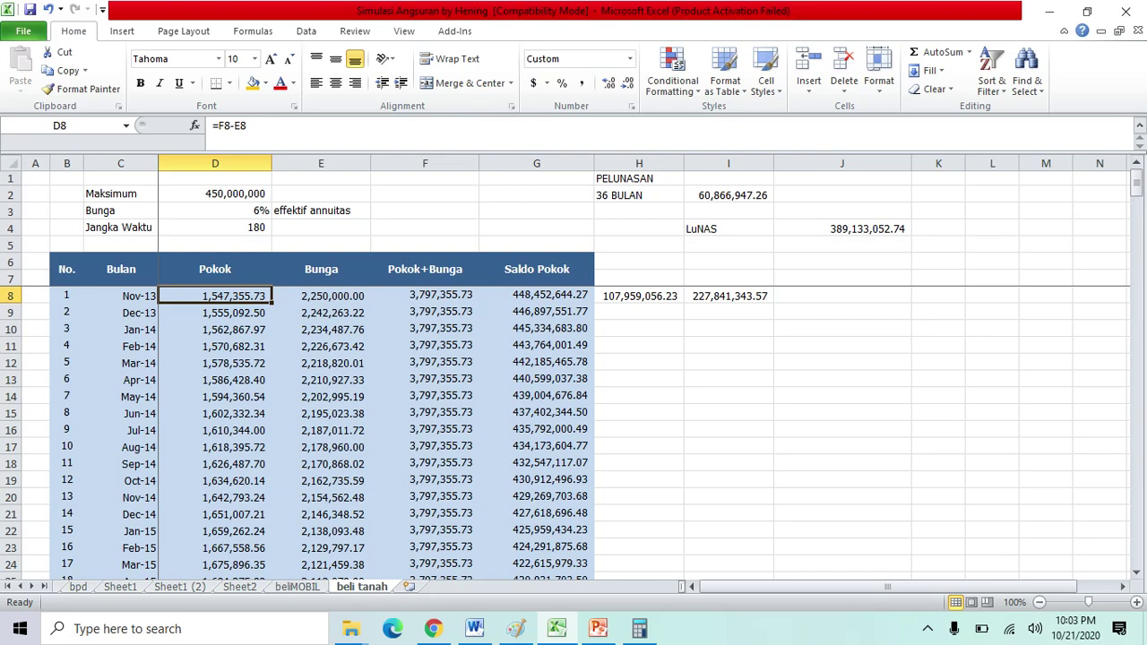
pyautogui.click(536, 268)
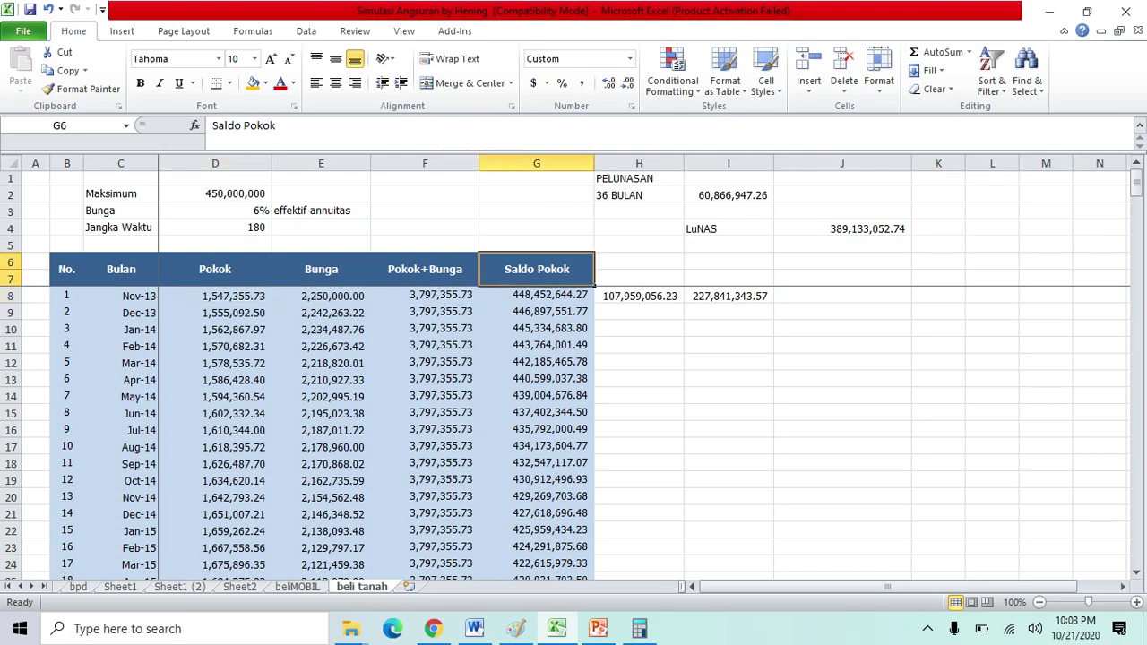
pyautogui.click(215, 296)
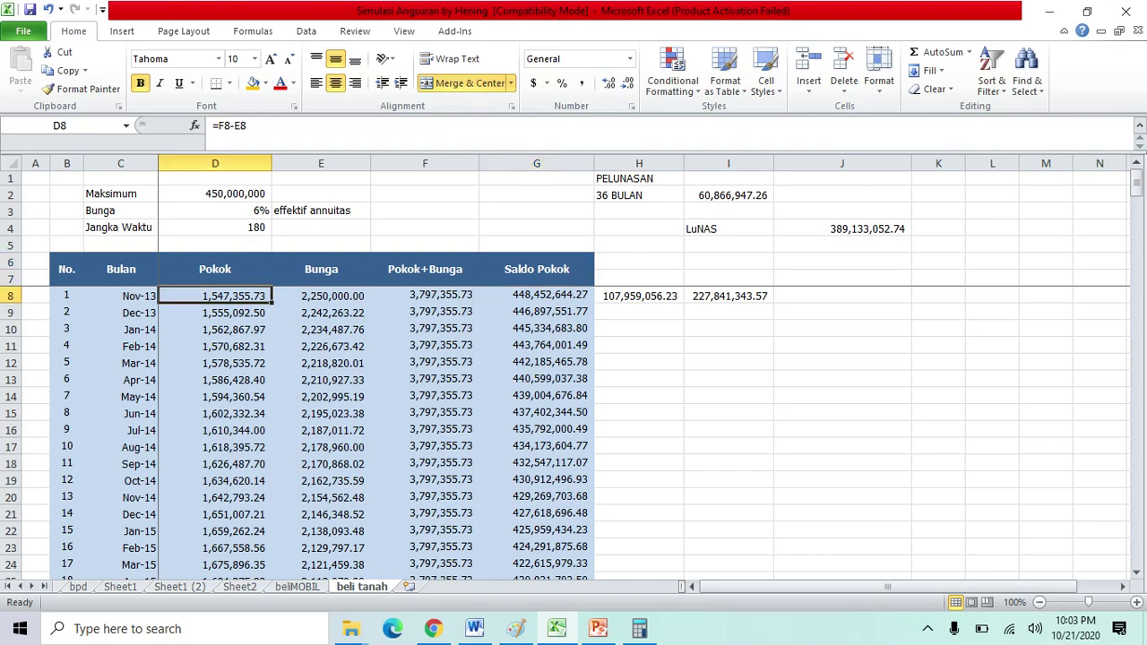
# Step: Follow the Pokok column from the first month in D8 down past the month-180 row and totals to D196
pyautogui.press('Down')
pyautogui.press('Down')
pyautogui.press('Down')
pyautogui.press('Down')
pyautogui.press('Down')
pyautogui.press('Down')
pyautogui.press('Down')
pyautogui.press('Down')
pyautogui.press('Down')
pyautogui.press('Down')
pyautogui.press('Down')
pyautogui.press('Down')
pyautogui.press('Down')
pyautogui.press('Down')
pyautogui.press('Down')
pyautogui.press('Down')
pyautogui.press('Down')
pyautogui.press('Down')
pyautogui.press('Down')
pyautogui.press('Down')
pyautogui.press('Down')
pyautogui.press('Down')
pyautogui.press('Down')
pyautogui.press('Down')
pyautogui.press('Down')
pyautogui.press('Down')
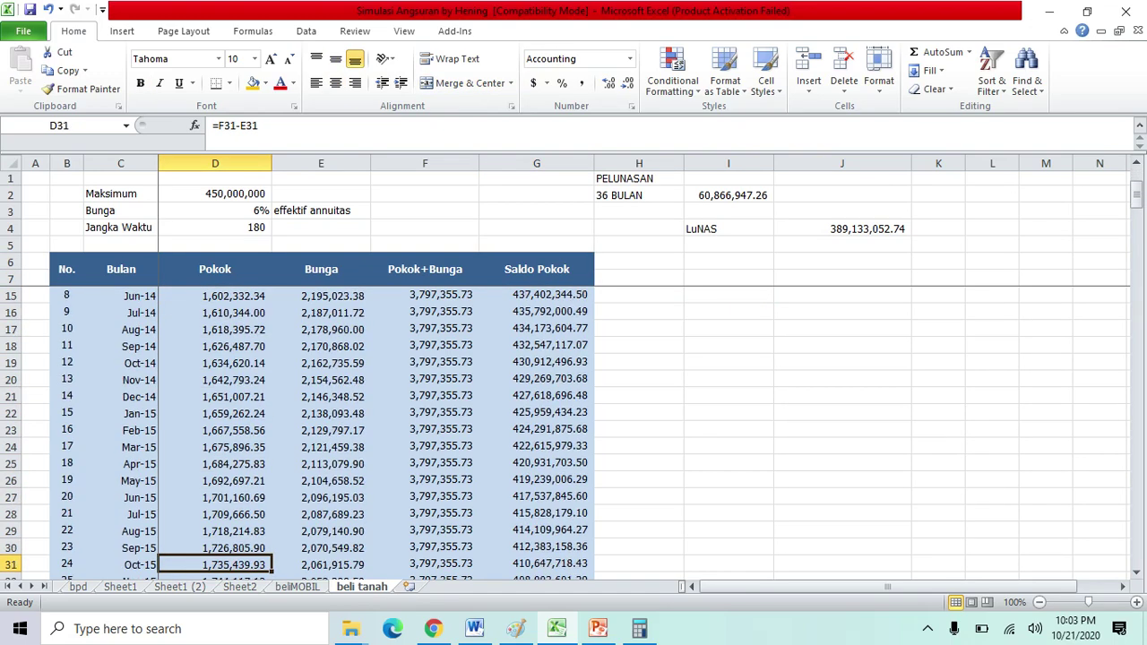
pyautogui.press('Down')
pyautogui.press('Down')
pyautogui.press('Down')
pyautogui.press('Down')
pyautogui.press('Down')
pyautogui.press('Down')
pyautogui.press('Down')
pyautogui.press('Down')
pyautogui.press('Down')
pyautogui.press('Down')
pyautogui.press('Down')
pyautogui.press('Down')
pyautogui.press('Down')
pyautogui.press('Down')
pyautogui.press('Down')
pyautogui.press('Down')
pyautogui.press('Down')
pyautogui.press('Down')
pyautogui.press('Down')
pyautogui.press('Down')
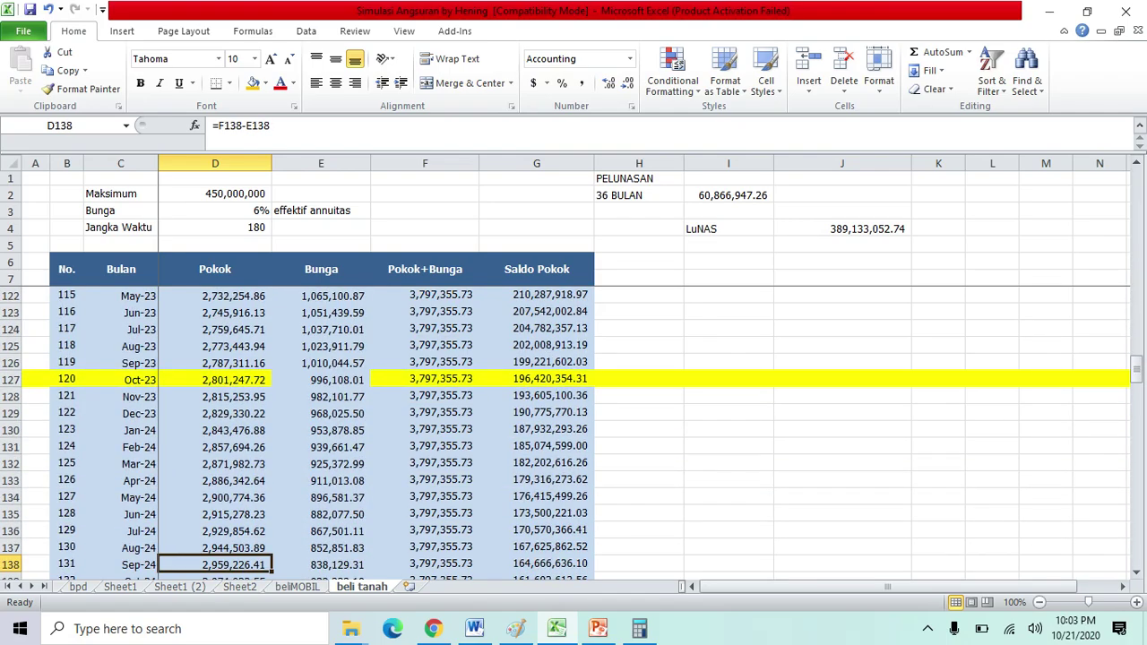
pyautogui.press('Down')
pyautogui.press('Down')
pyautogui.press('Down')
pyautogui.press('Down')
pyautogui.press('Down')
pyautogui.press('Down')
pyautogui.press('Down')
pyautogui.press('Down')
pyautogui.press('Down')
pyautogui.press('Down')
pyautogui.press('Down')
pyautogui.press('Down')
pyautogui.press('Down')
pyautogui.press('Down')
pyautogui.press('Down')
pyautogui.press('Down')
pyautogui.press('Down')
pyautogui.press('Down')
pyautogui.press('Down')
pyautogui.press('Down')
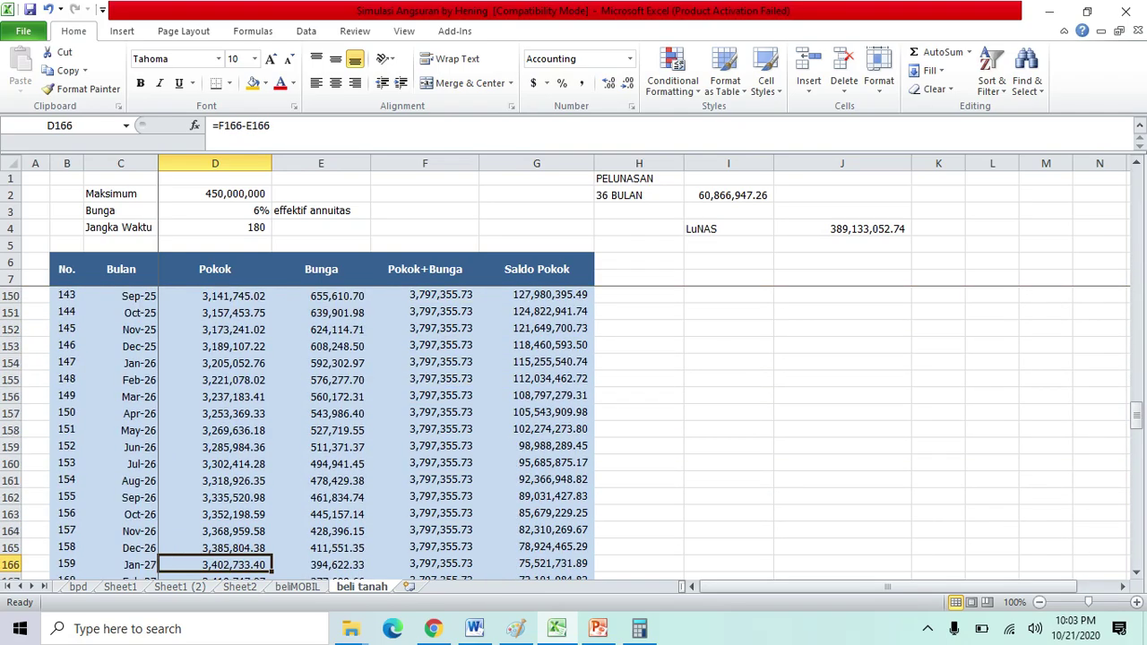
pyautogui.press('Down')
pyautogui.press('Down')
pyautogui.press('Down')
pyautogui.press('Down')
pyautogui.press('Down')
pyautogui.press('Down')
pyautogui.press('Down')
pyautogui.press('Down')
pyautogui.press('Down')
pyautogui.press('Down')
pyautogui.press('Down')
pyautogui.press('Down')
pyautogui.press('Down')
pyautogui.press('Down')
pyautogui.press('Down')
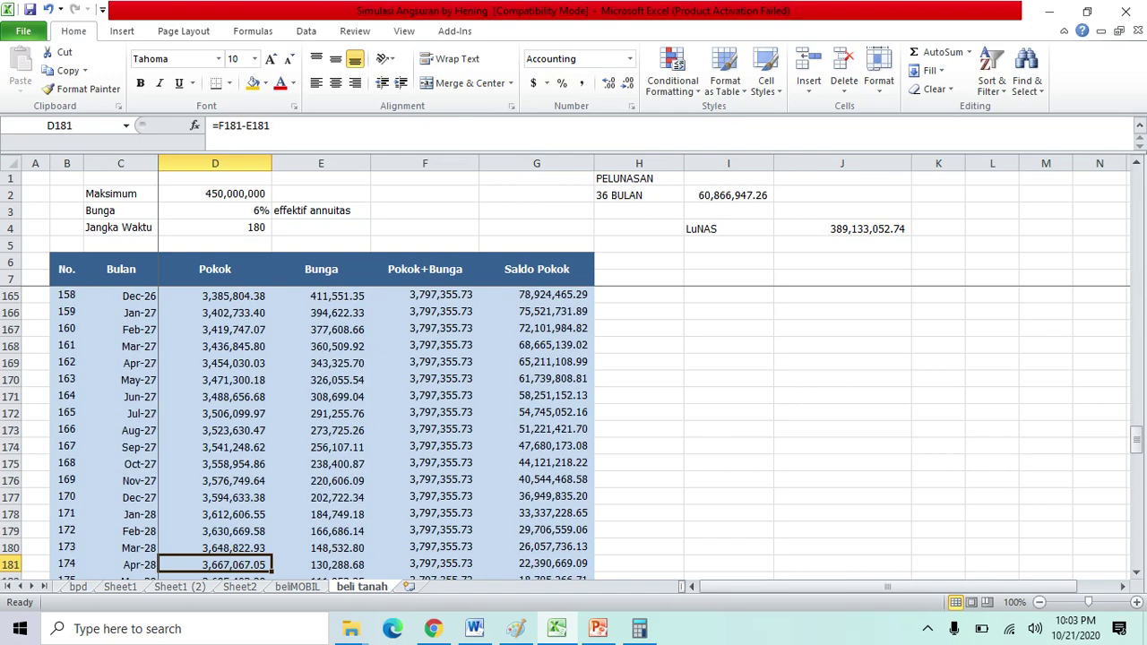
pyautogui.press('Down')
pyautogui.press('Down')
pyautogui.press('Down')
pyautogui.press('Down')
pyautogui.press('Down')
pyautogui.press('Down')
pyautogui.press('Down')
pyautogui.press('Down')
pyautogui.press('Down')
pyautogui.press('Down')
pyautogui.press('Down')
pyautogui.press('Down')
pyautogui.press('Down')
pyautogui.press('Down')
pyautogui.press('Down')
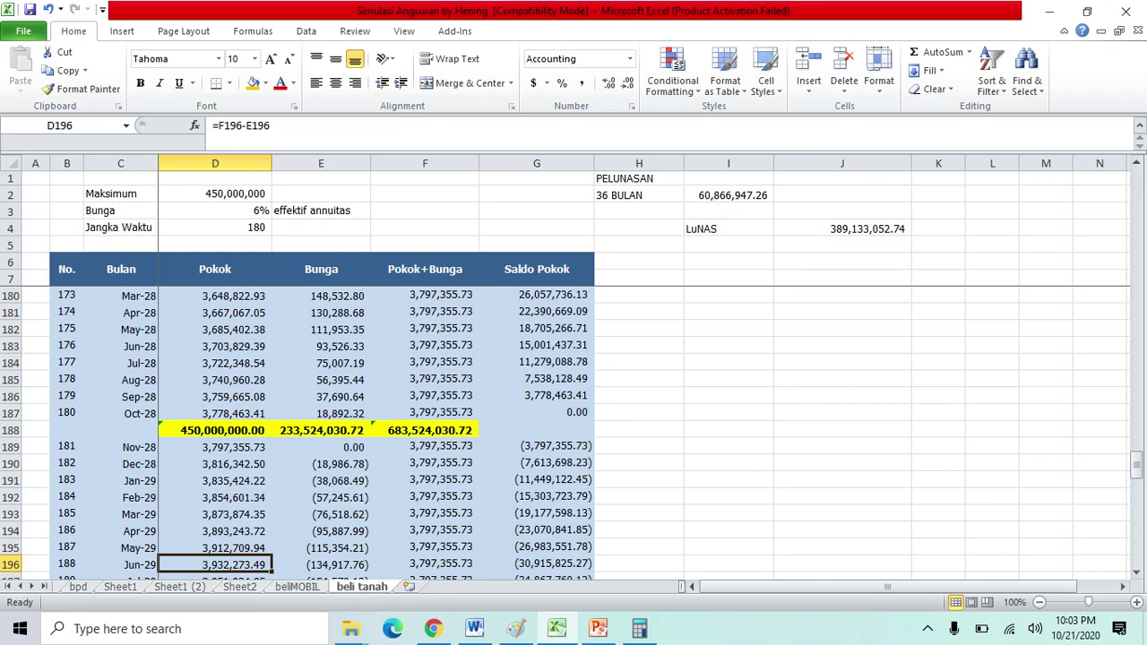
# Step: Highlight the month-180 Saldo Pokok cell G187 with an orange fill
pyautogui.click(536, 412)
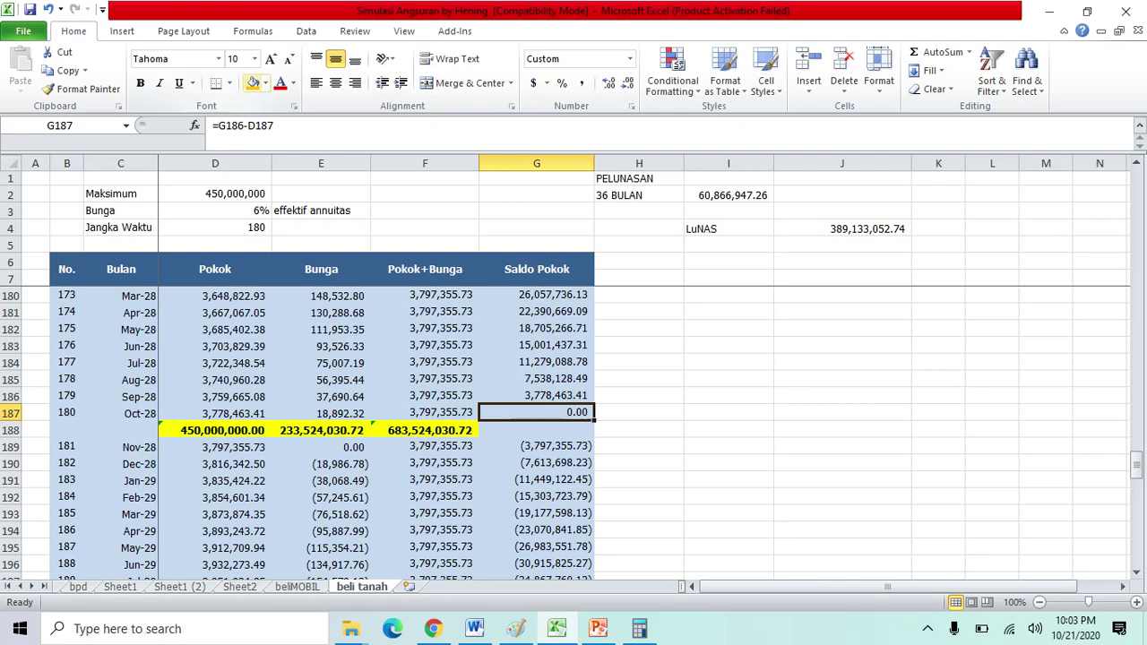
pyautogui.click(254, 83)
pyautogui.click(728, 378)
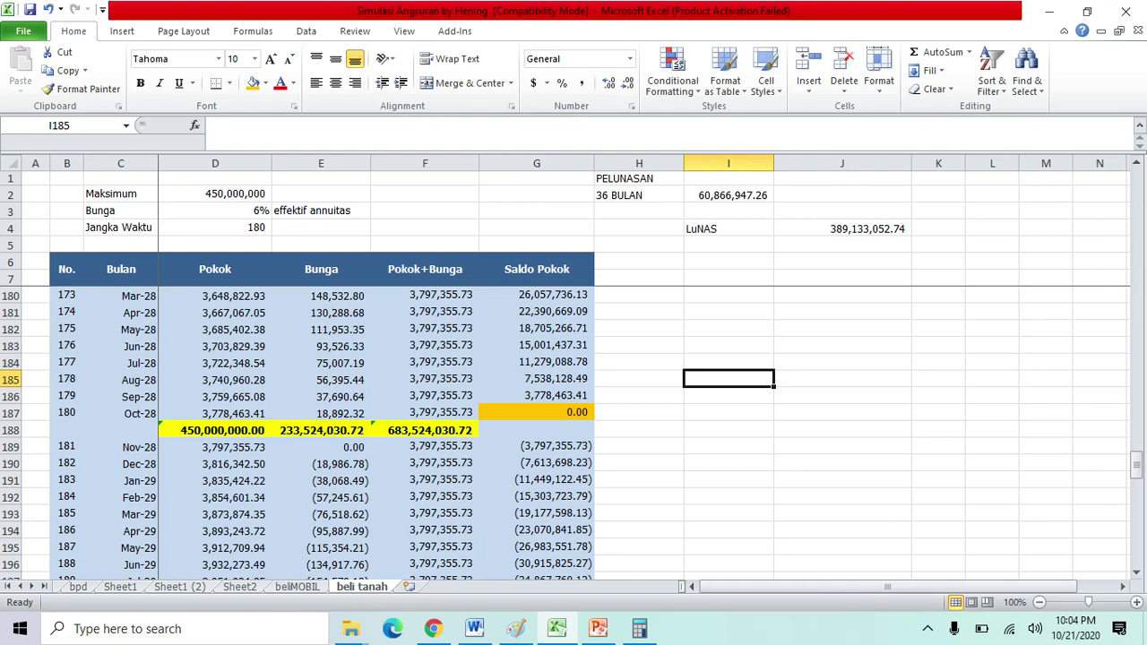
# Step: Examine the Pokok, Bunga and Pokok+Bunga totals in row 188 against month 180 and the Maksimum loan amount in D2
pyautogui.click(215, 430)
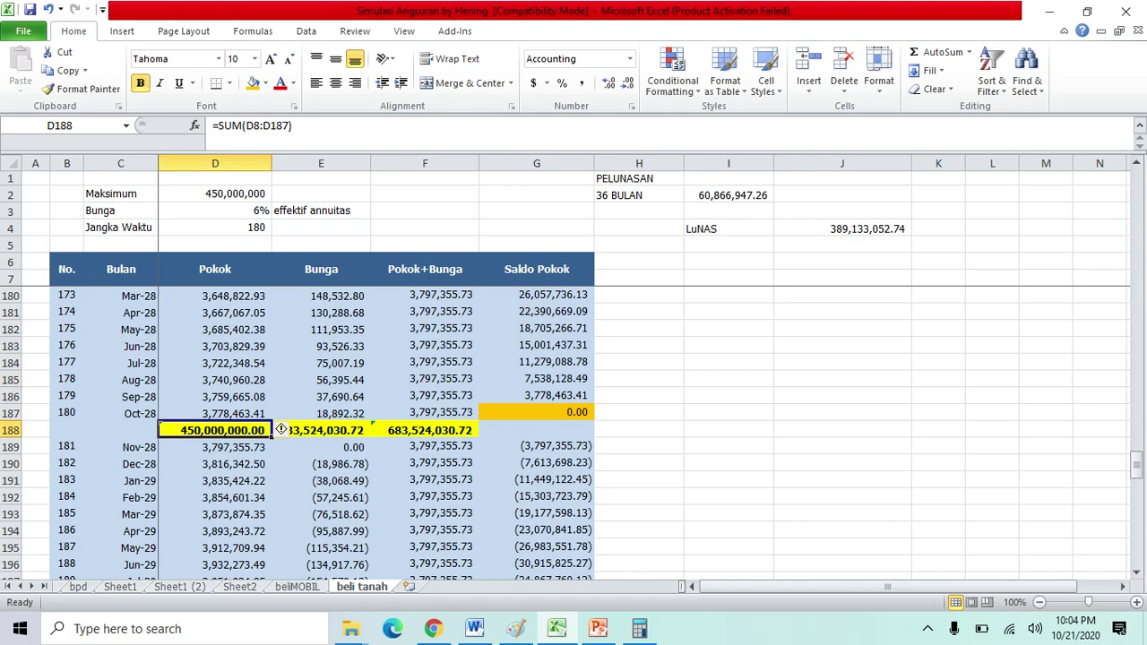
pyautogui.click(66, 413)
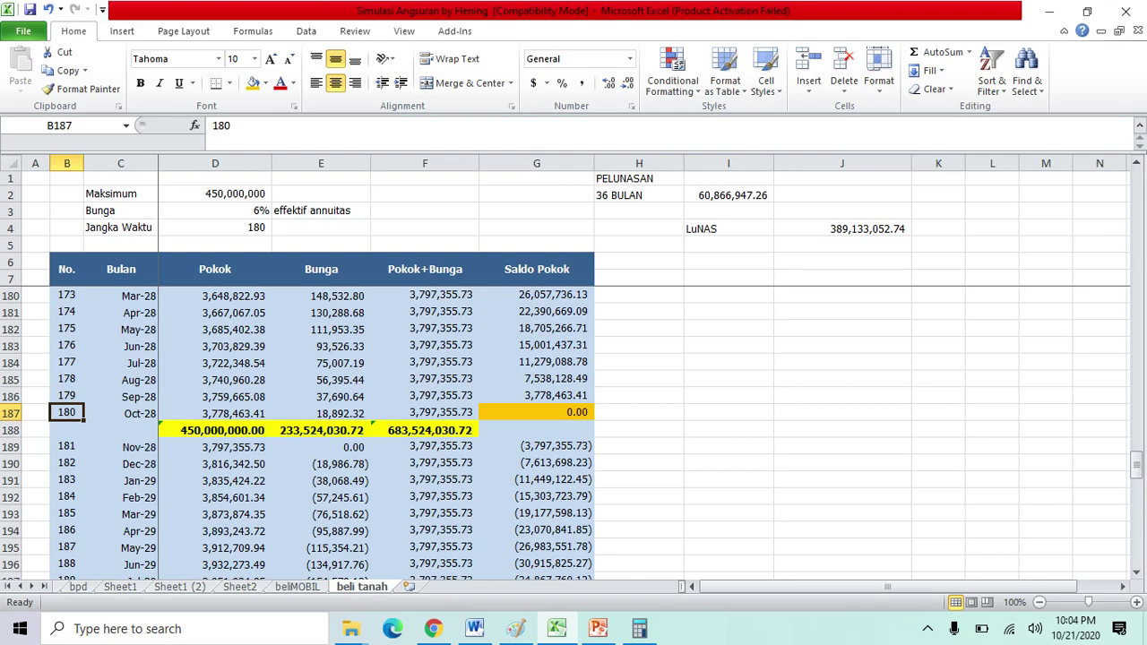
pyautogui.click(215, 430)
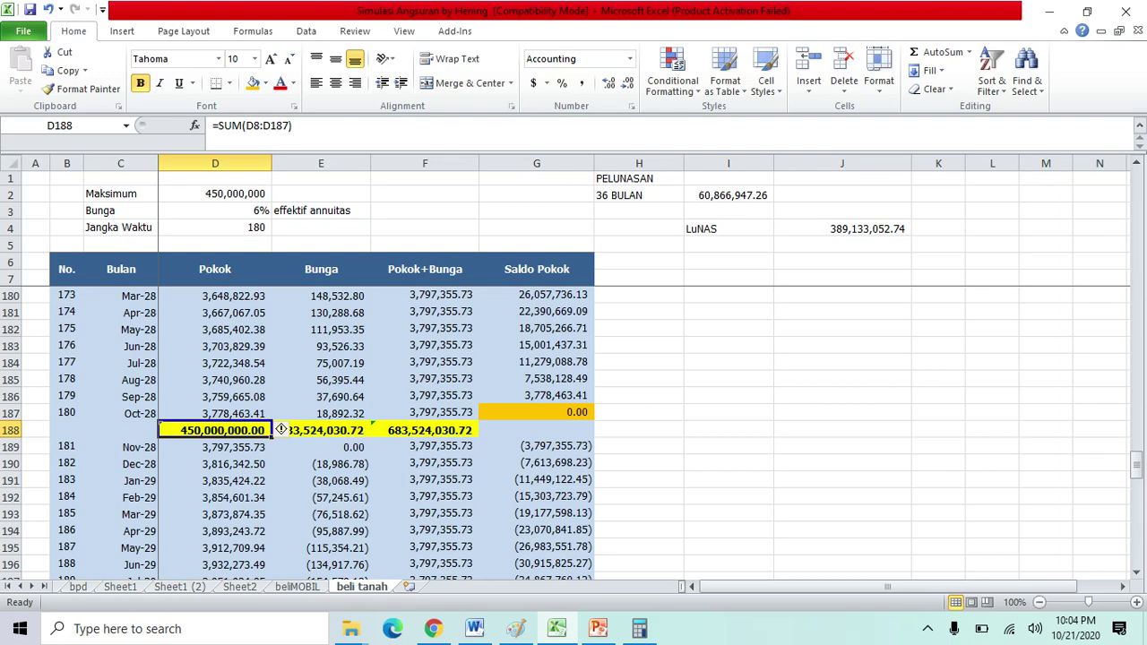
pyautogui.click(320, 463)
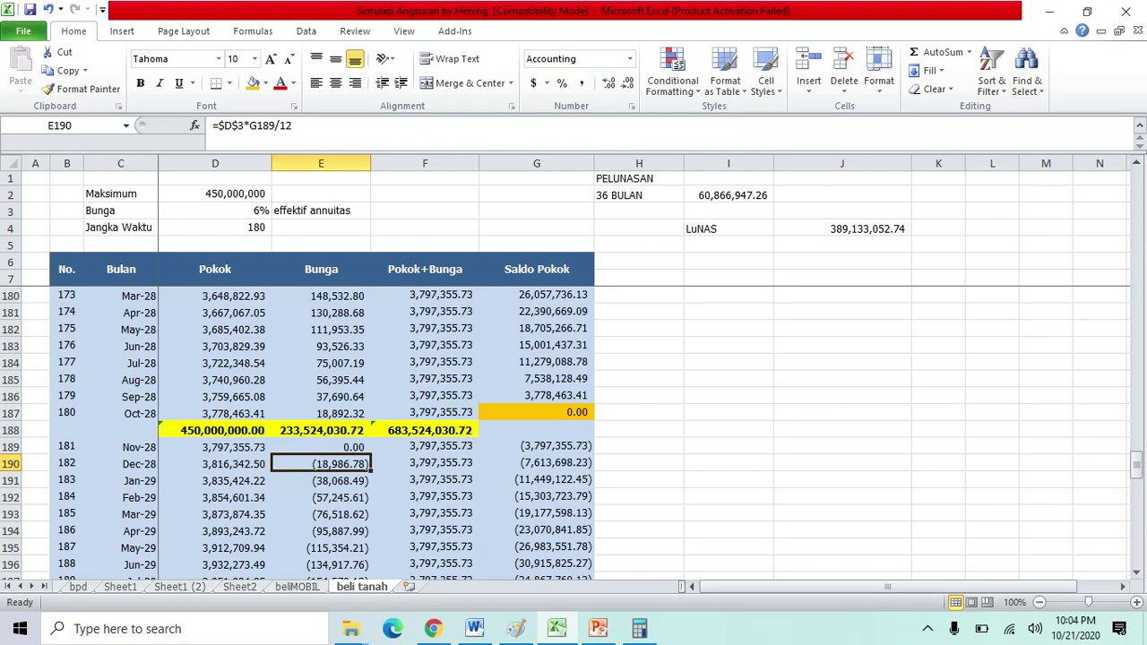
pyautogui.click(423, 430)
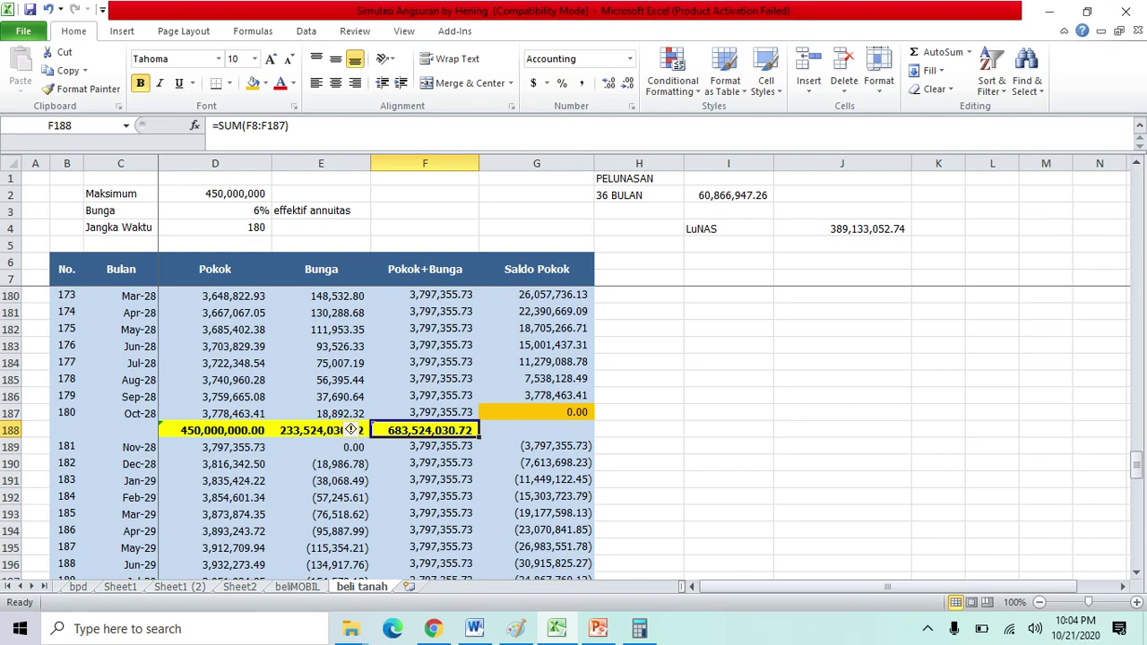
pyautogui.click(214, 193)
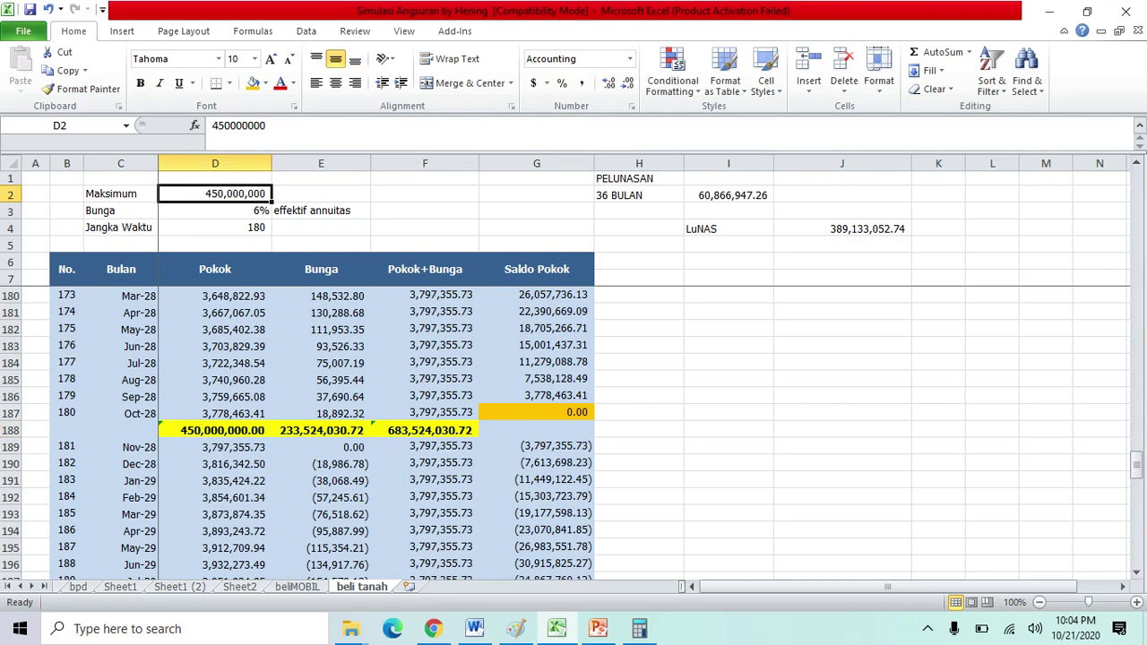
pyautogui.click(321, 430)
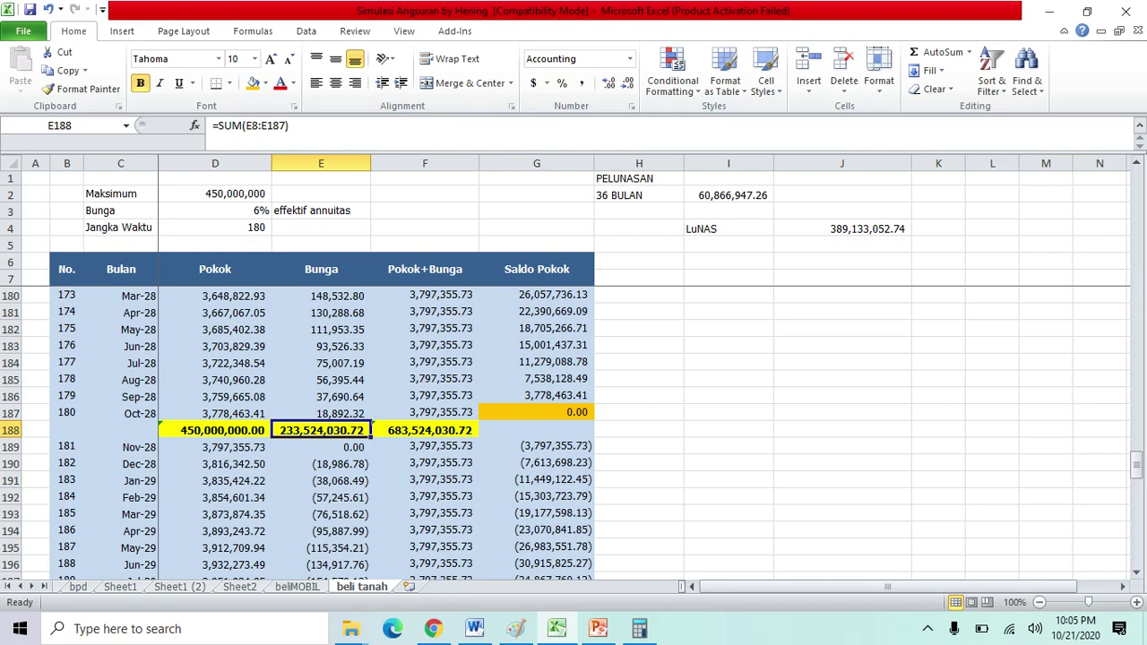
# Step: Set the Bunga rate in D3 to 12%
pyautogui.click(214, 210)
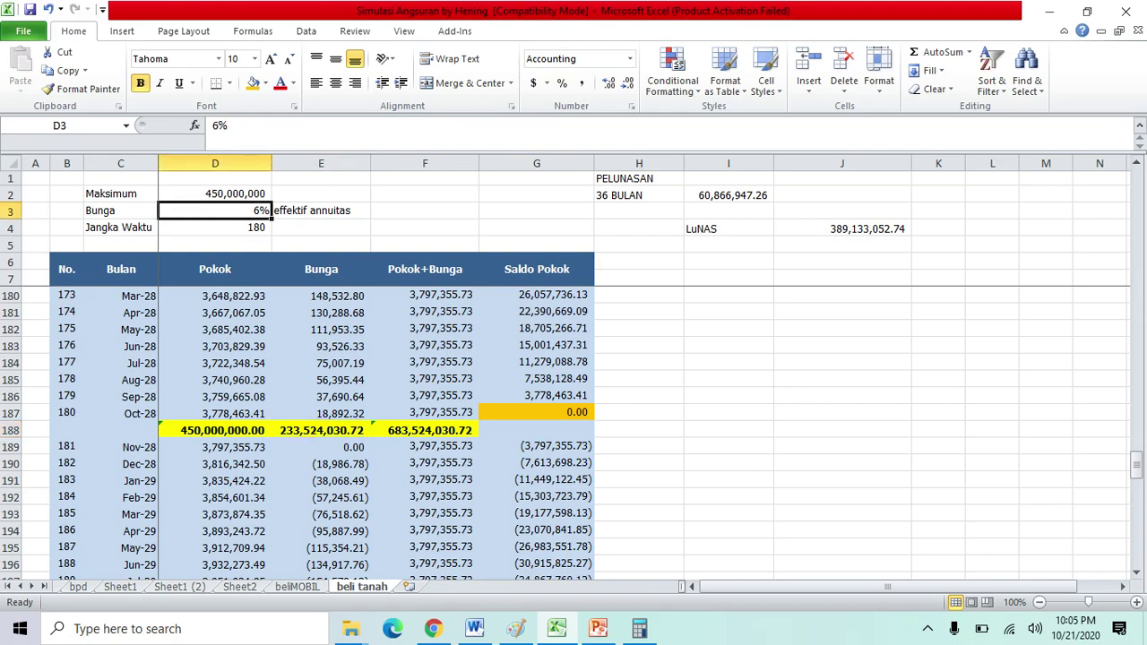
pyautogui.click(229, 125)
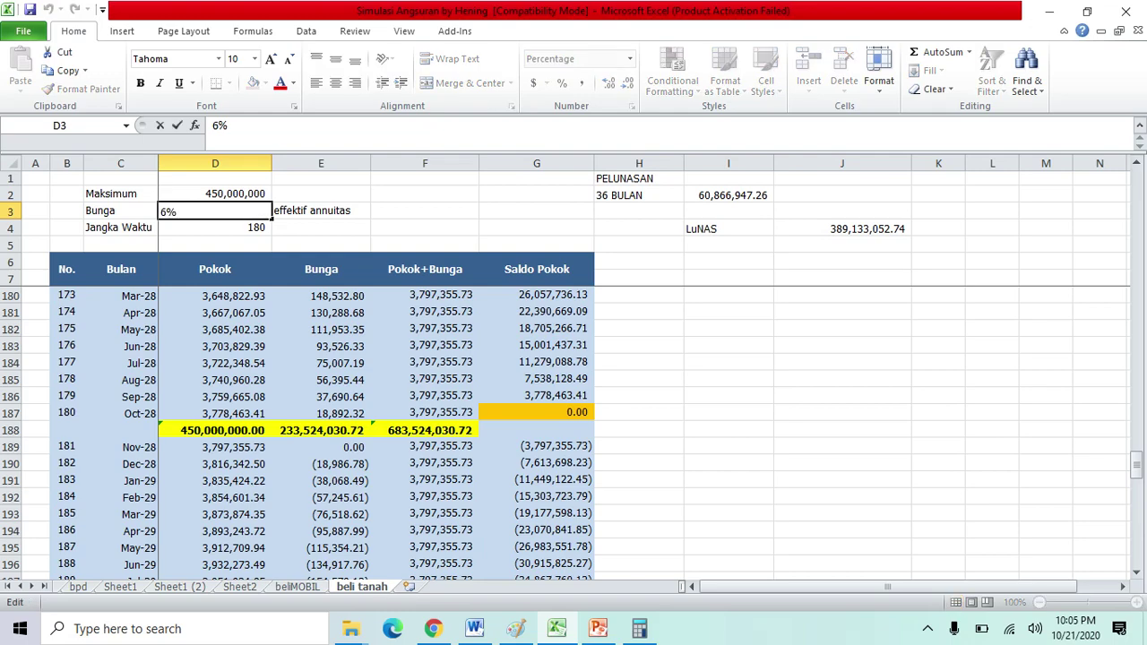
pyautogui.press('Left')
pyautogui.press('Left')
pyautogui.press('Delete')
pyautogui.write('12')
pyautogui.press('Return')
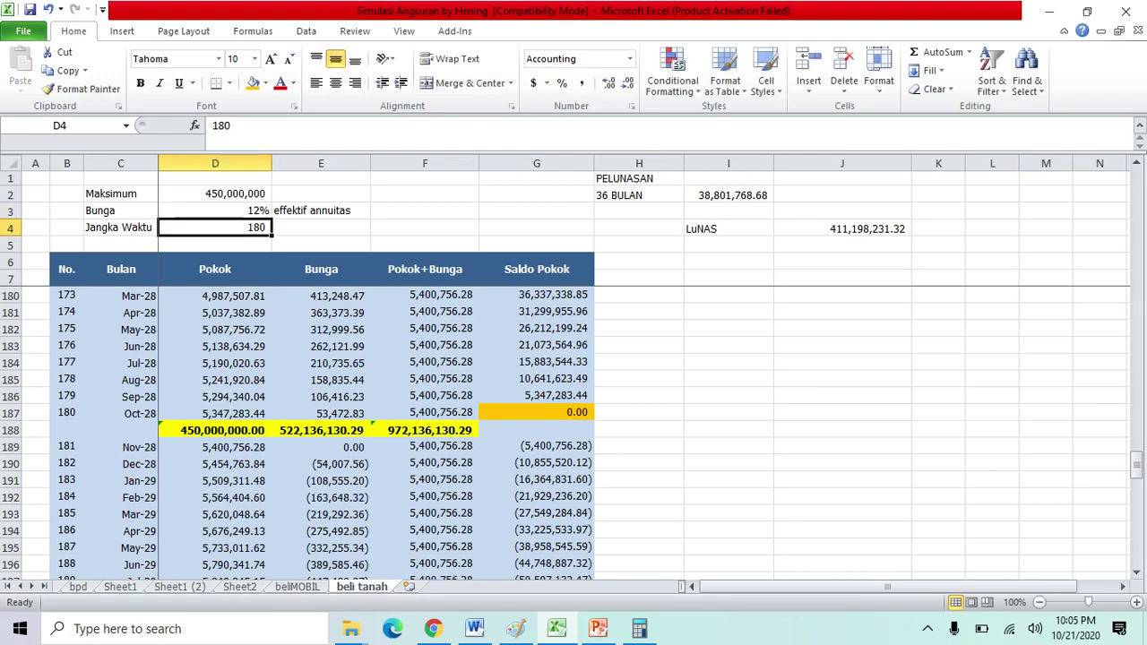
# Step: Follow the Saldo Pokok column from month 172 back up to the first month of the schedule
pyautogui.click(536, 295)
pyautogui.press('Up')
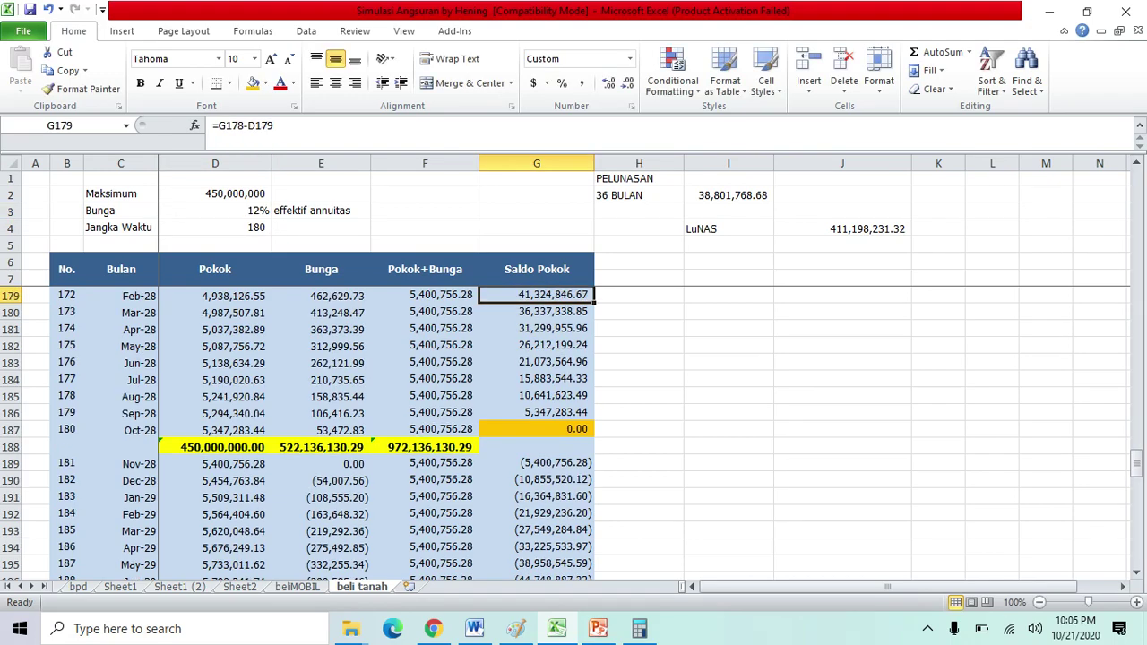
pyautogui.press('Up')
pyautogui.press('Up')
pyautogui.press('Up')
pyautogui.press('Up')
pyautogui.press('Up')
pyautogui.press('Up')
pyautogui.press('Up')
pyautogui.press('Up')
pyautogui.press('Up')
pyautogui.press('Up')
pyautogui.press('Up')
pyautogui.press('Up')
pyautogui.press('Up')
pyautogui.press('Up')
pyautogui.press('Up')
pyautogui.press('Up')
pyautogui.press('Up')
pyautogui.press('Up')
pyautogui.press('Up')
pyautogui.press('Up')
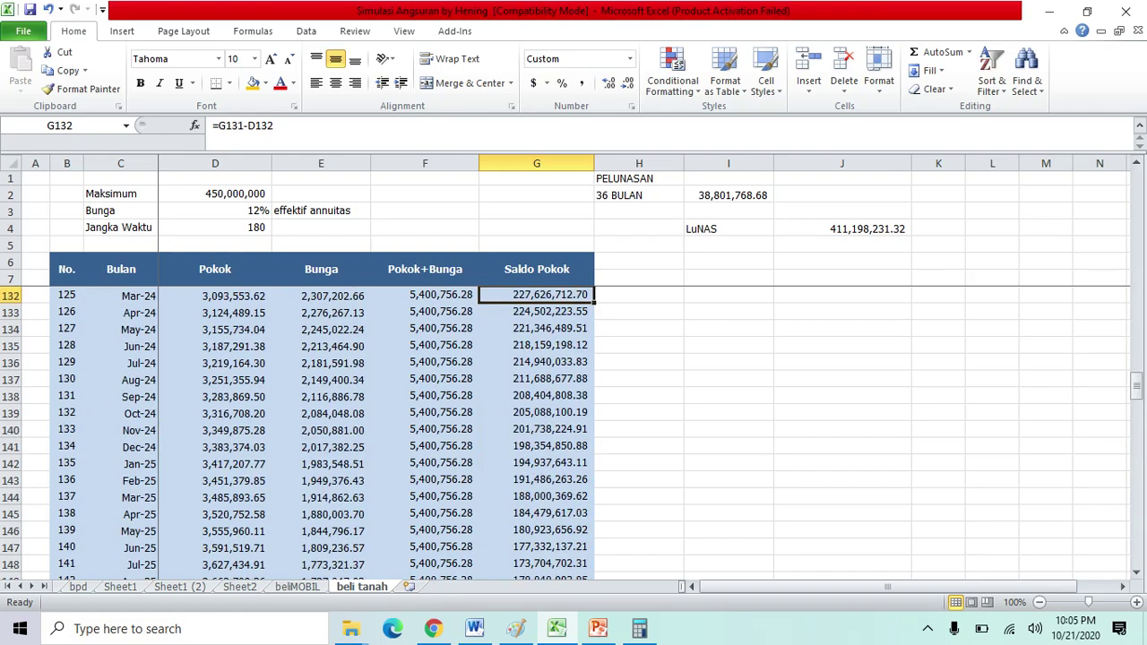
pyautogui.press('Up')
pyautogui.press('Up')
pyautogui.press('Up')
pyautogui.press('Up')
pyautogui.press('Up')
pyautogui.press('Up')
pyautogui.press('Up')
pyautogui.press('Up')
pyautogui.press('Up')
pyautogui.press('Up')
pyautogui.press('Up')
pyautogui.press('Up')
pyautogui.press('Up')
pyautogui.press('Up')
pyautogui.press('Up')
pyautogui.press('Up')
pyautogui.press('Up')
pyautogui.press('Up')
pyautogui.press('Up')
pyautogui.press('Up')
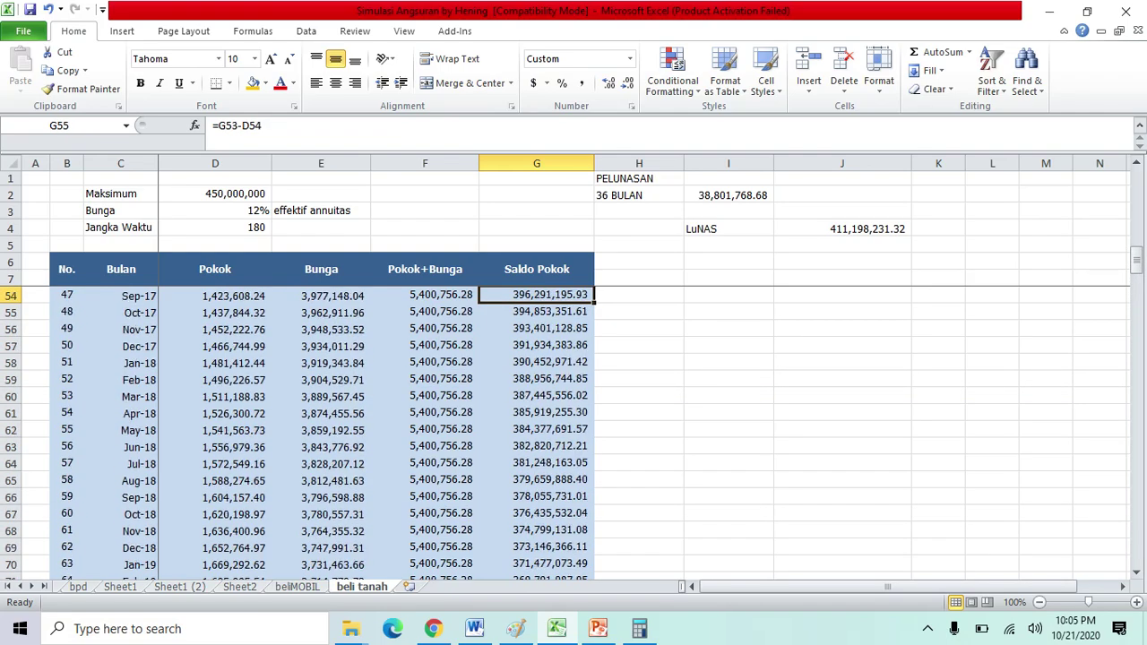
pyautogui.press('Up')
pyautogui.press('Up')
pyautogui.press('Up')
pyautogui.press('Up')
pyautogui.press('Up')
pyautogui.press('Up')
pyautogui.press('Up')
pyautogui.press('Up')
pyautogui.press('Up')
pyautogui.press('Up')
pyautogui.press('Up')
pyautogui.press('Up')
pyautogui.press('Up')
pyautogui.press('Up')
pyautogui.press('Up')
pyautogui.press('Up')
pyautogui.press('Up')
pyautogui.press('Up')
pyautogui.press('Up')
pyautogui.press('Up')
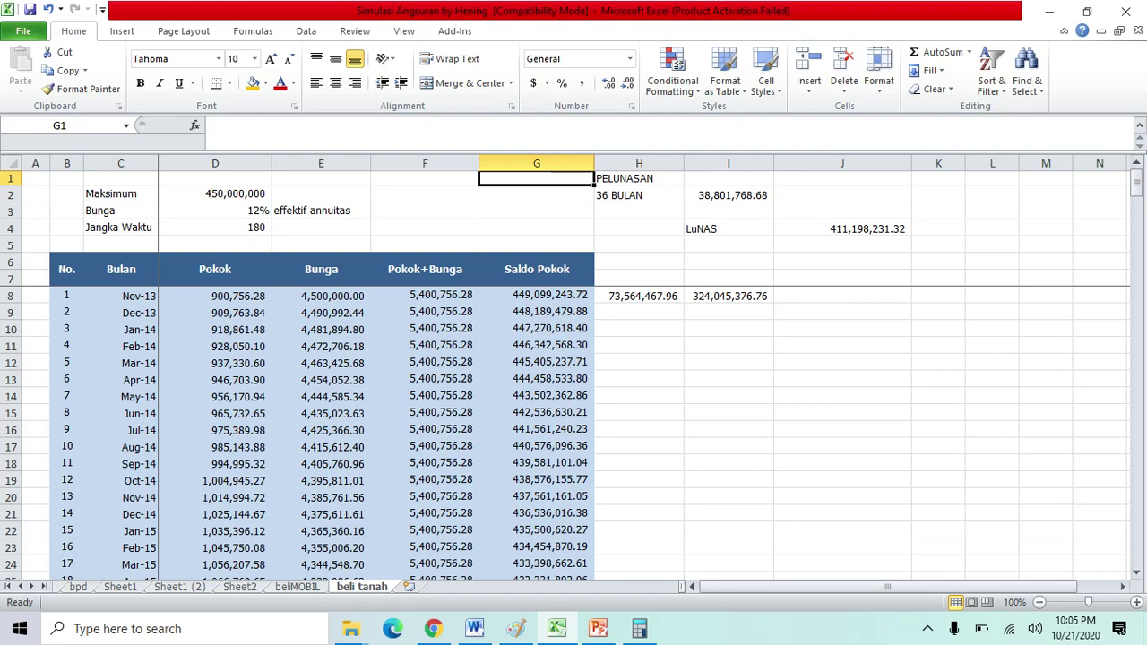
# Step: Follow the Pokok+Bunga instalments from F8 down to the highlighted month-120 row and check its Bulan date in C127
pyautogui.click(424, 295)
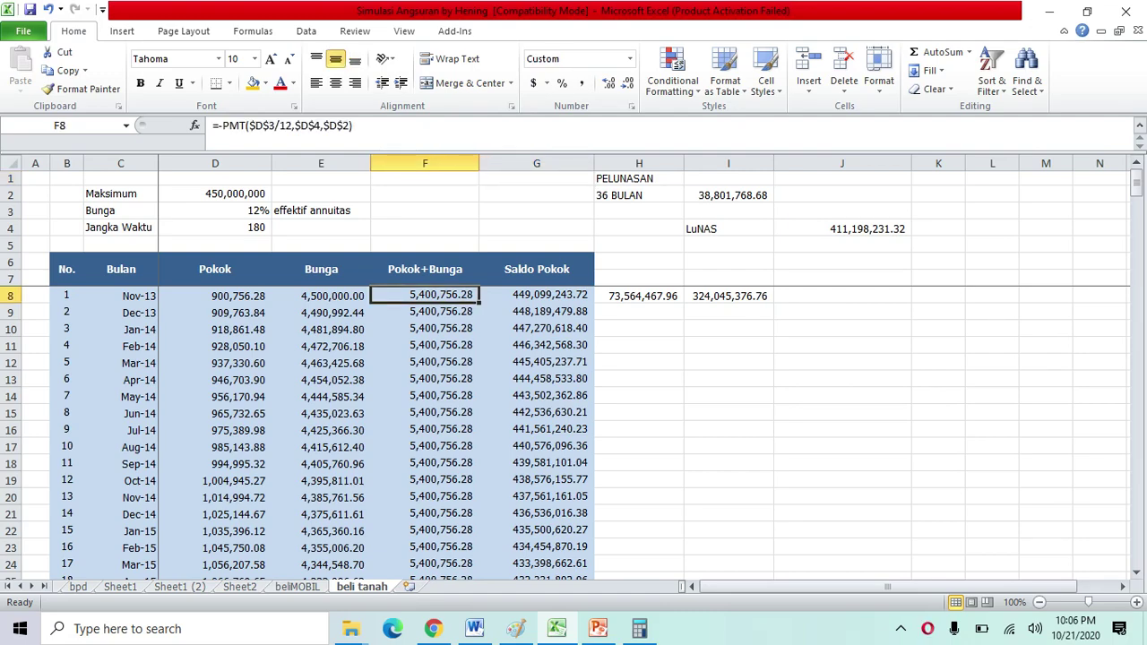
pyautogui.press('Down')
pyautogui.press('Down')
pyautogui.press('Down')
pyautogui.press('Down')
pyautogui.press('Down')
pyautogui.press('Down')
pyautogui.press('Down')
pyautogui.press('Down')
pyautogui.press('Down')
pyautogui.press('Down')
pyautogui.press('Down')
pyautogui.press('Down')
pyautogui.press('Down')
pyautogui.press('Down')
pyautogui.press('Down')
pyautogui.press('Down')
pyautogui.press('Down')
pyautogui.press('Down')
pyautogui.press('Down')
pyautogui.press('Down')
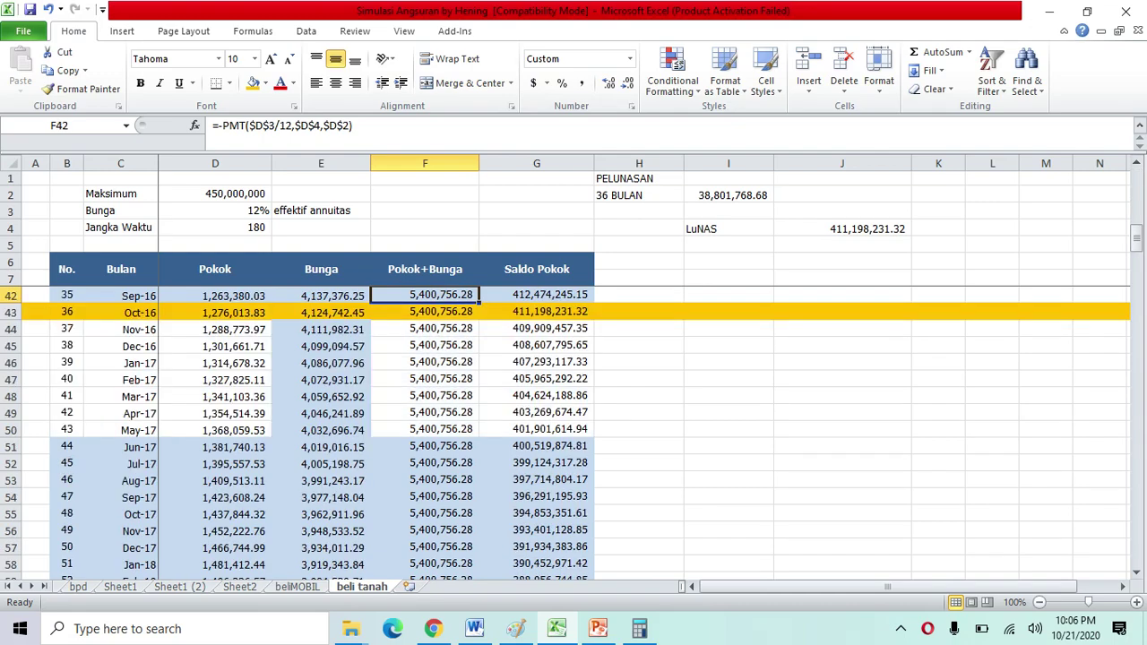
pyautogui.press('pagedown')
pyautogui.press('pageup')
pyautogui.press('pagedown')
pyautogui.press('pagedown')
pyautogui.press('pagedown')
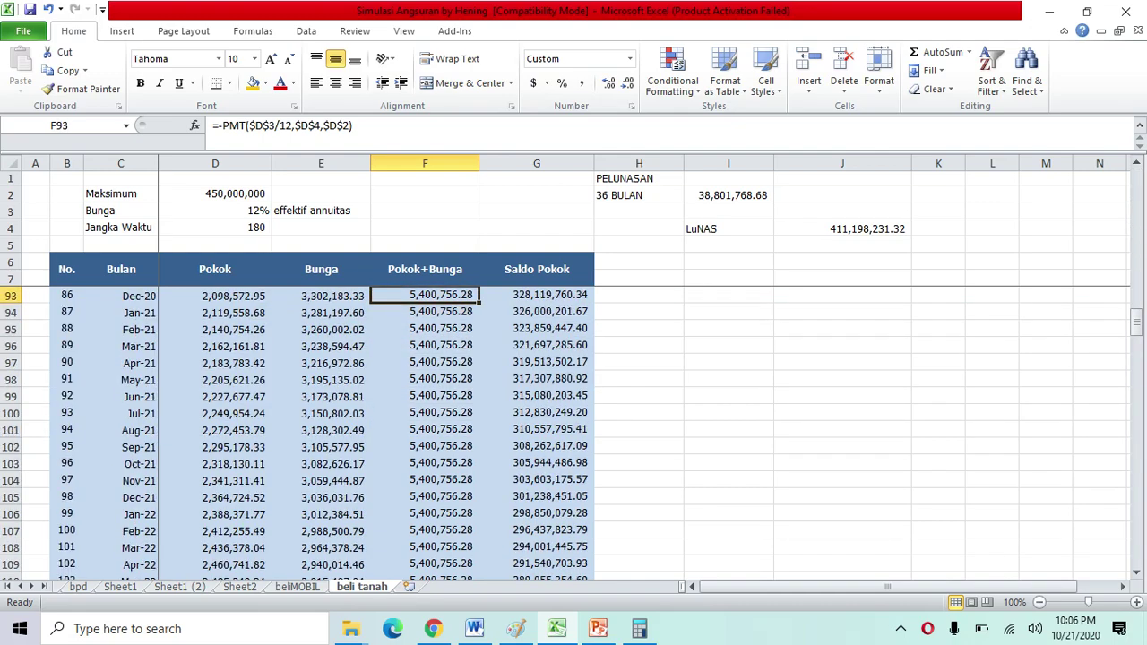
pyautogui.press('pagedown')
pyautogui.press('pagedown')
pyautogui.press('Left')
pyautogui.press('Left')
pyautogui.press('Left')
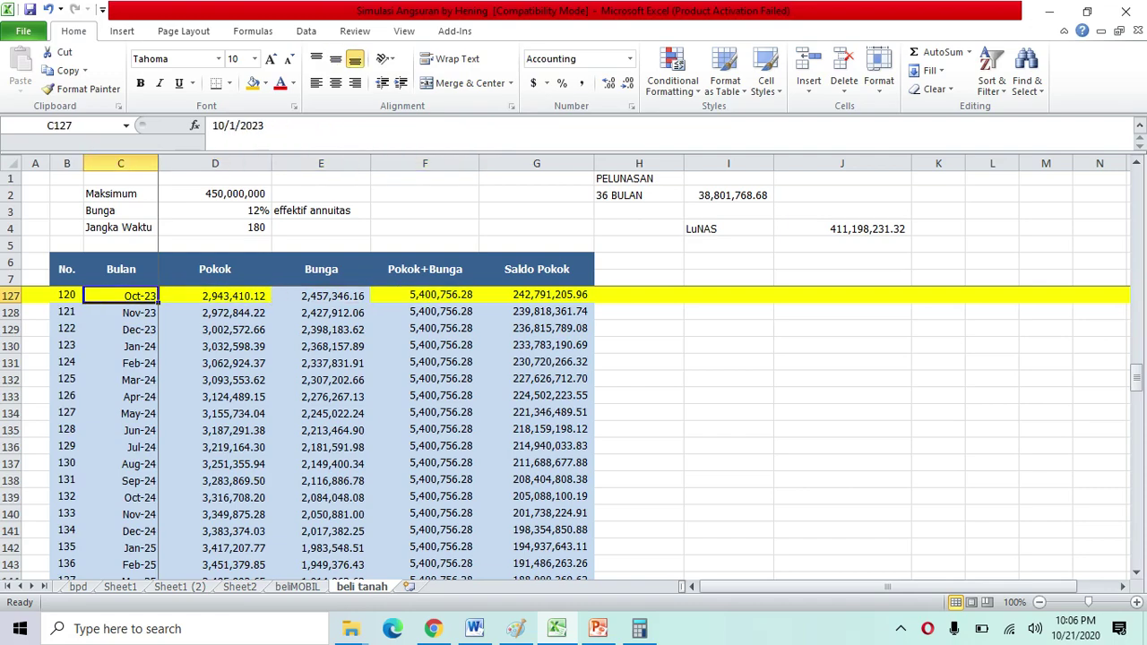
# Step: Examine the Pokok and Bunga totals in D188 and E188 beneath the month-180 row
pyautogui.press('Right')
pyautogui.press('pagedown')
pyautogui.press('pagedown')
pyautogui.press('pagedown')
pyautogui.press('pagedown')
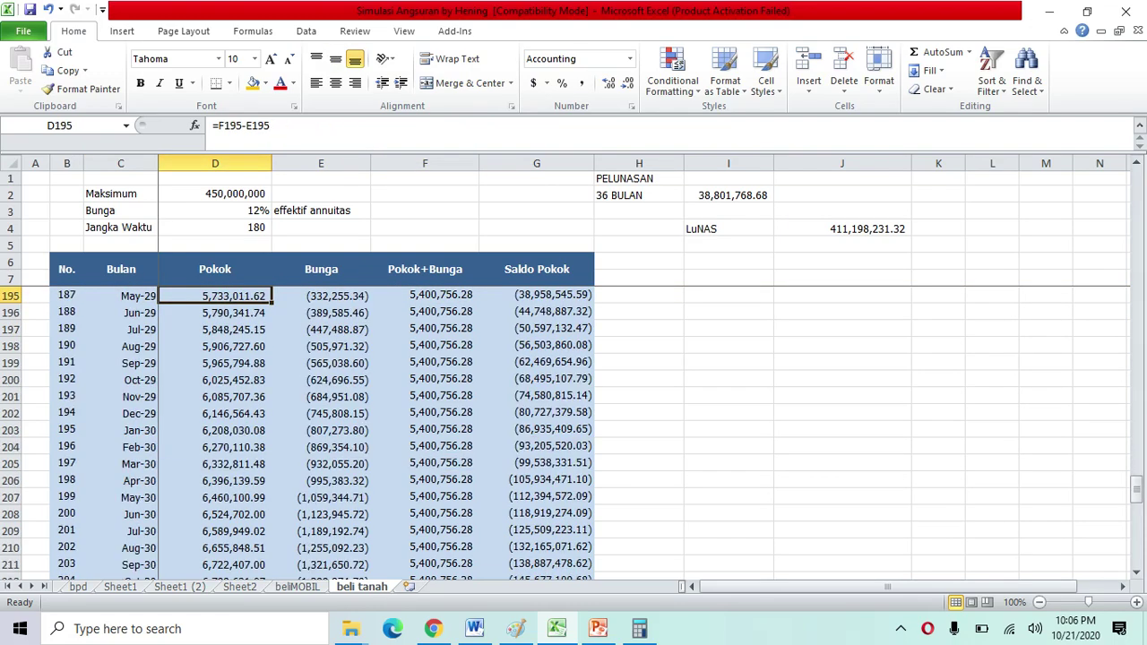
pyautogui.press('pageup')
pyautogui.press('Down')
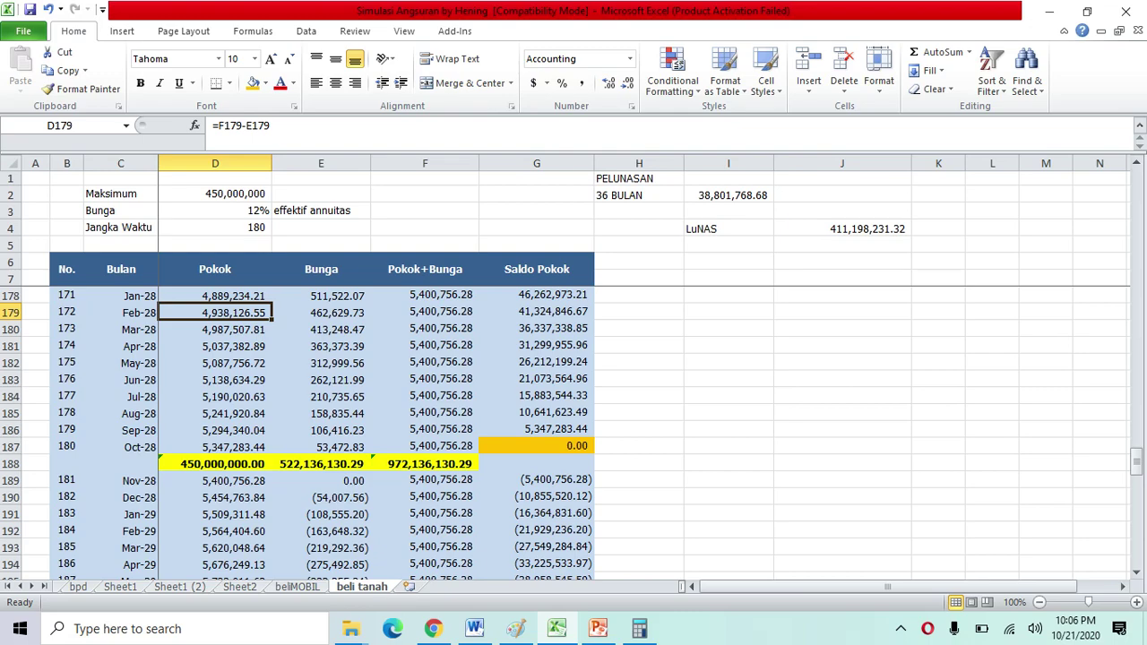
pyautogui.click(214, 464)
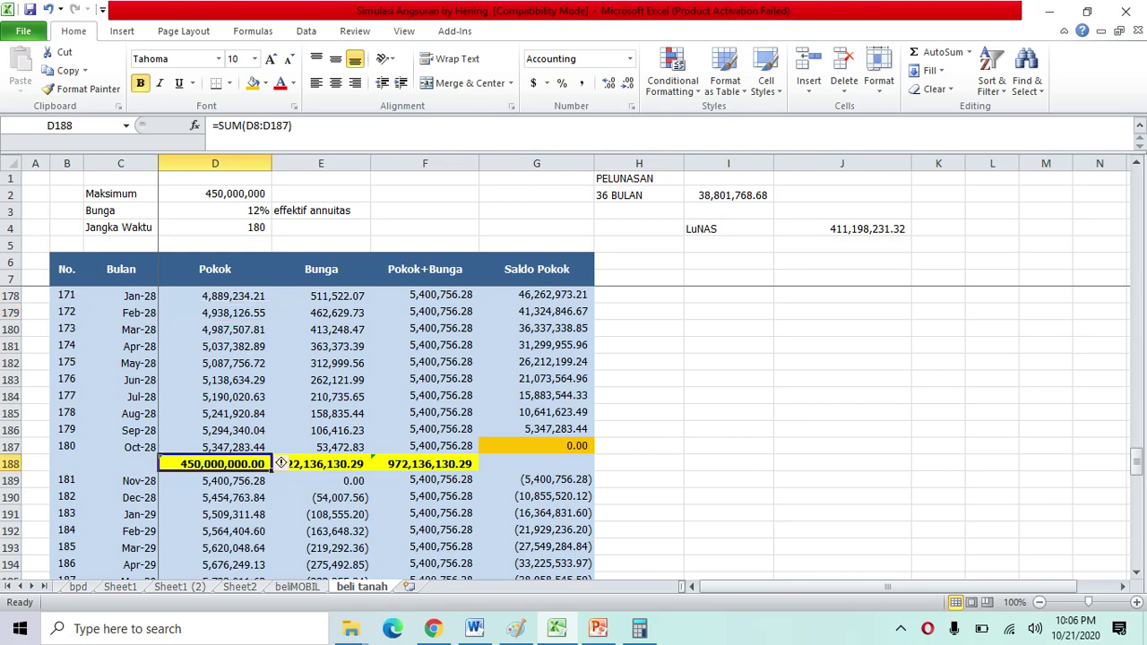
pyautogui.press('Right')
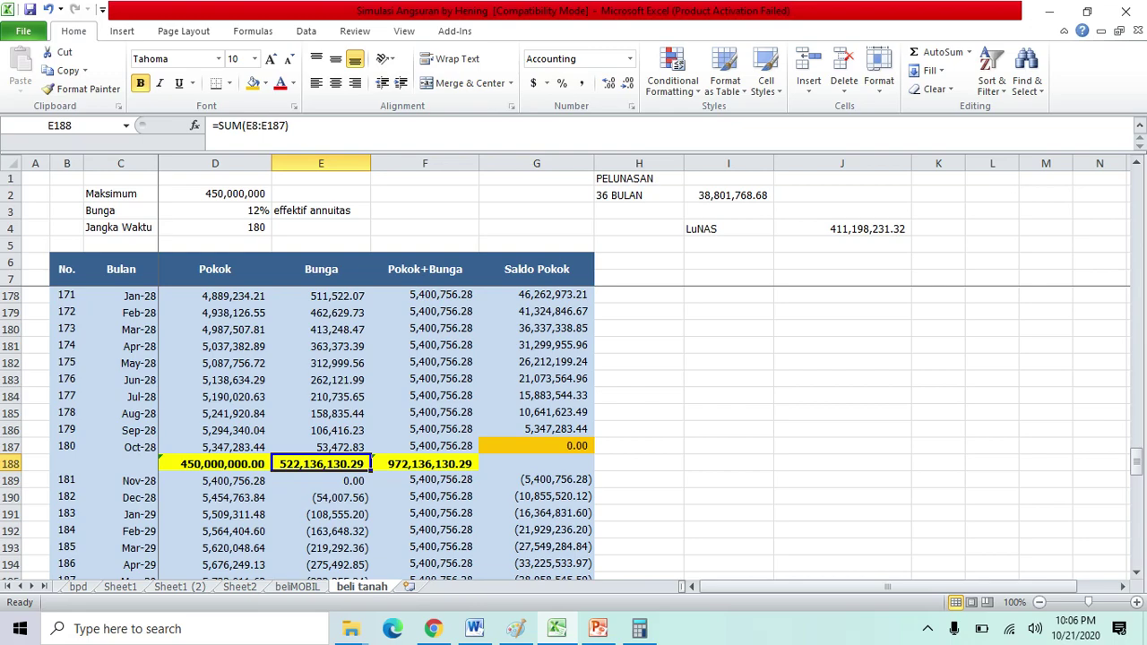
# Step: Trace the Pokok column from month 179 back to the highlighted month-120 row and examine D127
pyautogui.click(214, 430)
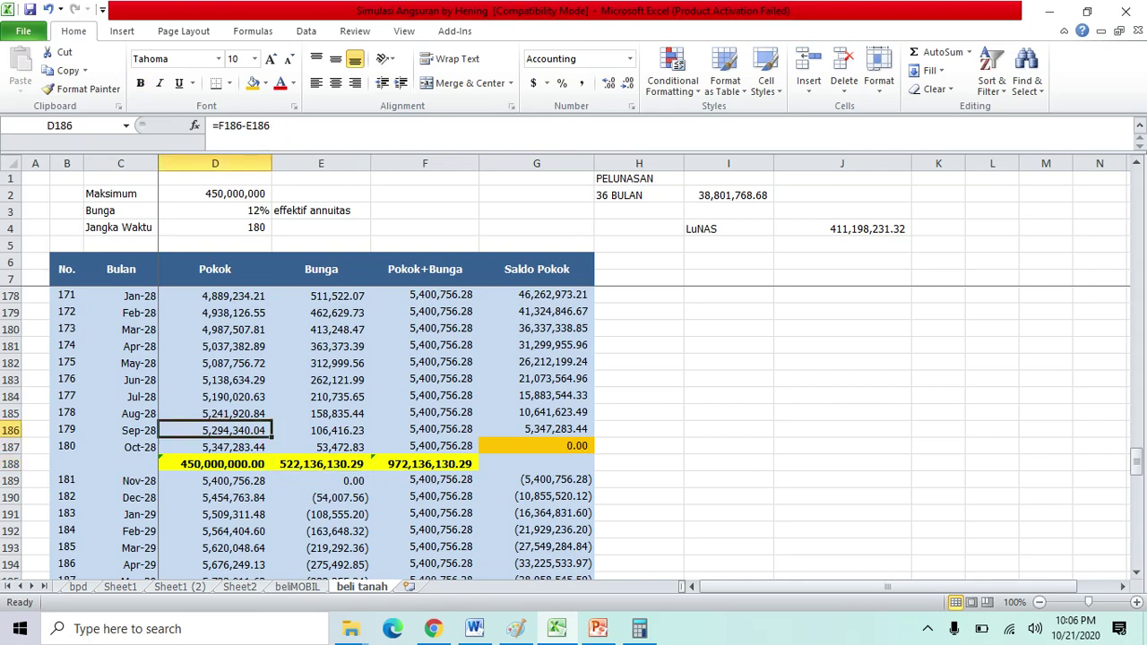
pyautogui.press('pageup')
pyautogui.press('pageup')
pyautogui.press('pageup')
pyautogui.press('pageup')
pyautogui.press('pageup')
pyautogui.press('Down')
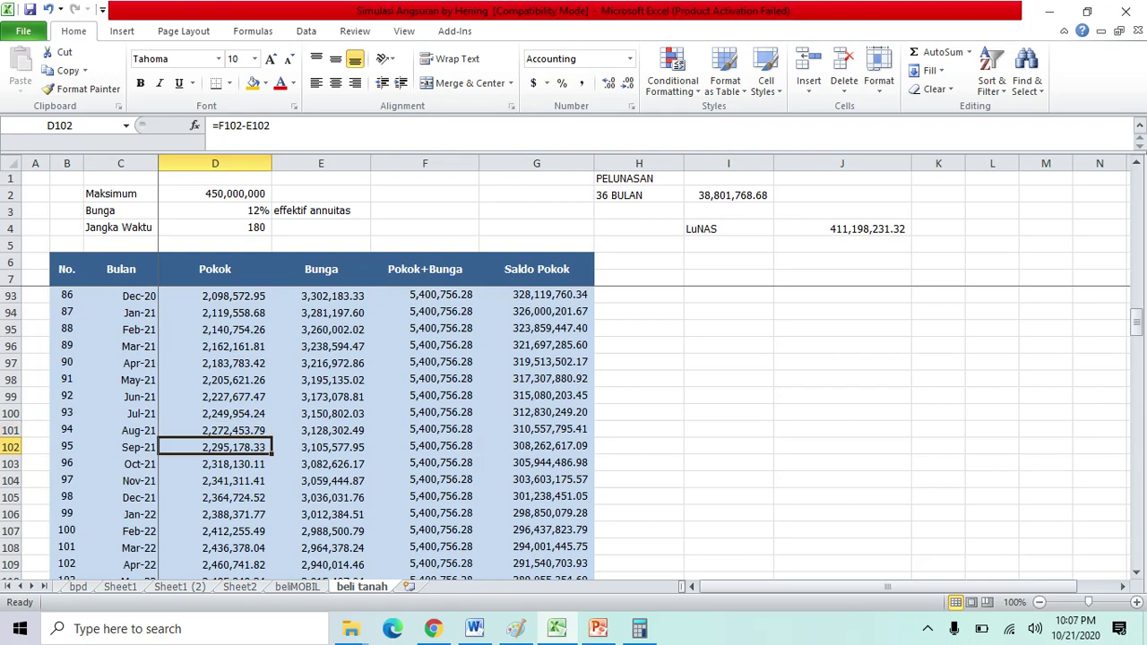
pyautogui.press('Down')
pyautogui.press('Down')
pyautogui.press('Down')
pyautogui.press('Down')
pyautogui.press('Down')
pyautogui.press('Down')
pyautogui.press('Down')
pyautogui.press('Down')
pyautogui.press('Down')
pyautogui.press('Down')
pyautogui.press('Down')
pyautogui.press('Down')
pyautogui.press('Down')
pyautogui.press('Down')
pyautogui.press('Down')
pyautogui.press('Down')
pyautogui.press('Down')
pyautogui.press('Down')
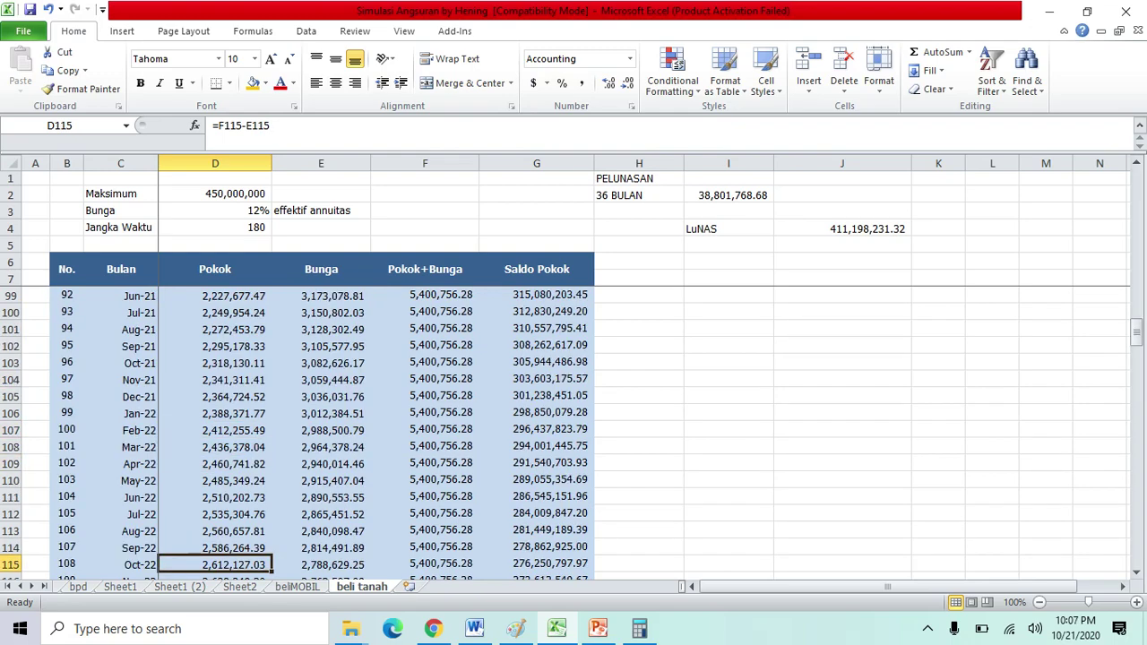
pyautogui.press('Down')
pyautogui.press('Down')
pyautogui.press('Down')
pyautogui.press('Down')
pyautogui.press('Down')
pyautogui.press('Down')
pyautogui.press('Down')
pyautogui.press('Down')
pyautogui.press('Down')
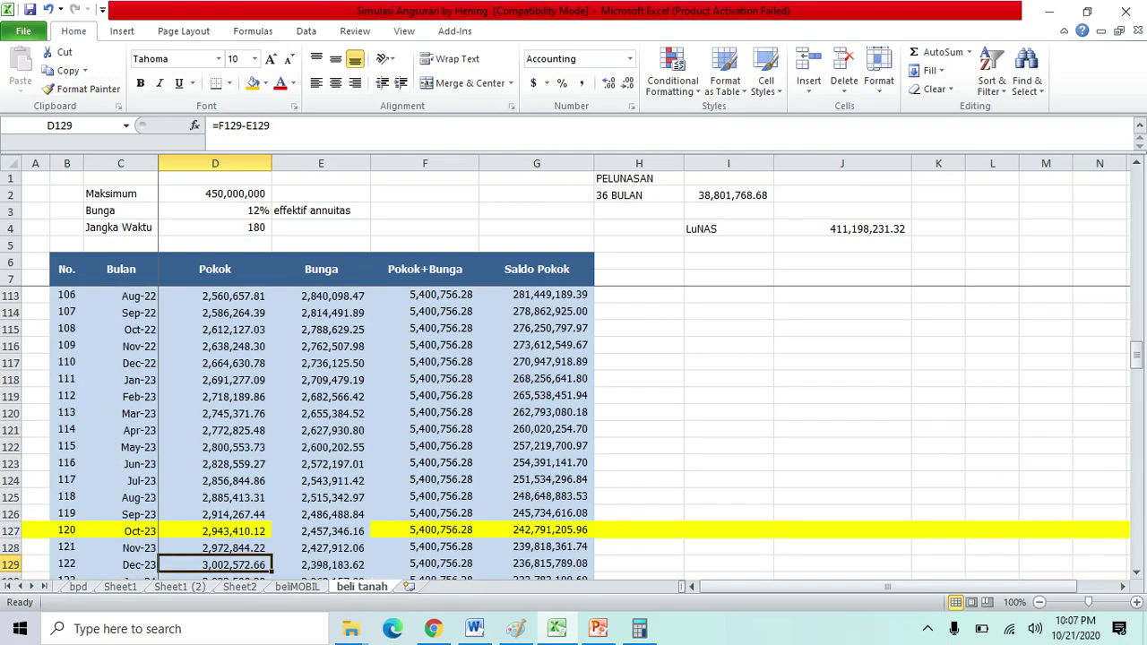
pyautogui.press('Up')
pyautogui.press('Up')
pyautogui.press('Up')
pyautogui.press('Down')
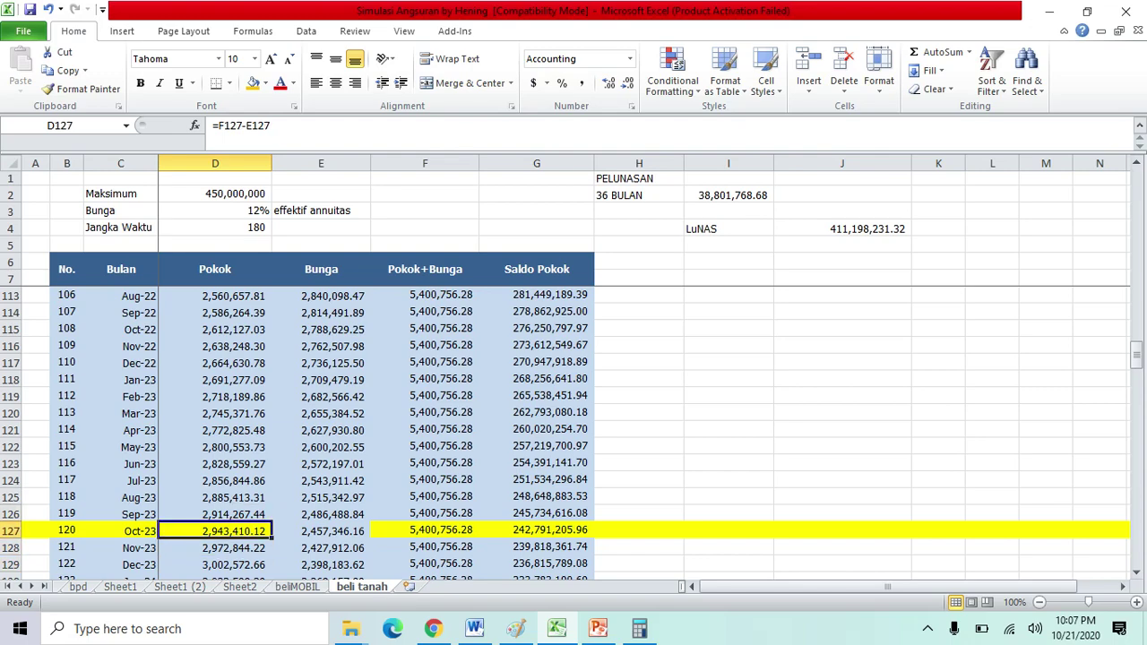
# Step: Return to the first months of the schedule and follow the Pokok column down past the highlighted month-36 row to D51
pyautogui.press('pageup')
pyautogui.press('pageup')
pyautogui.press('pageup')
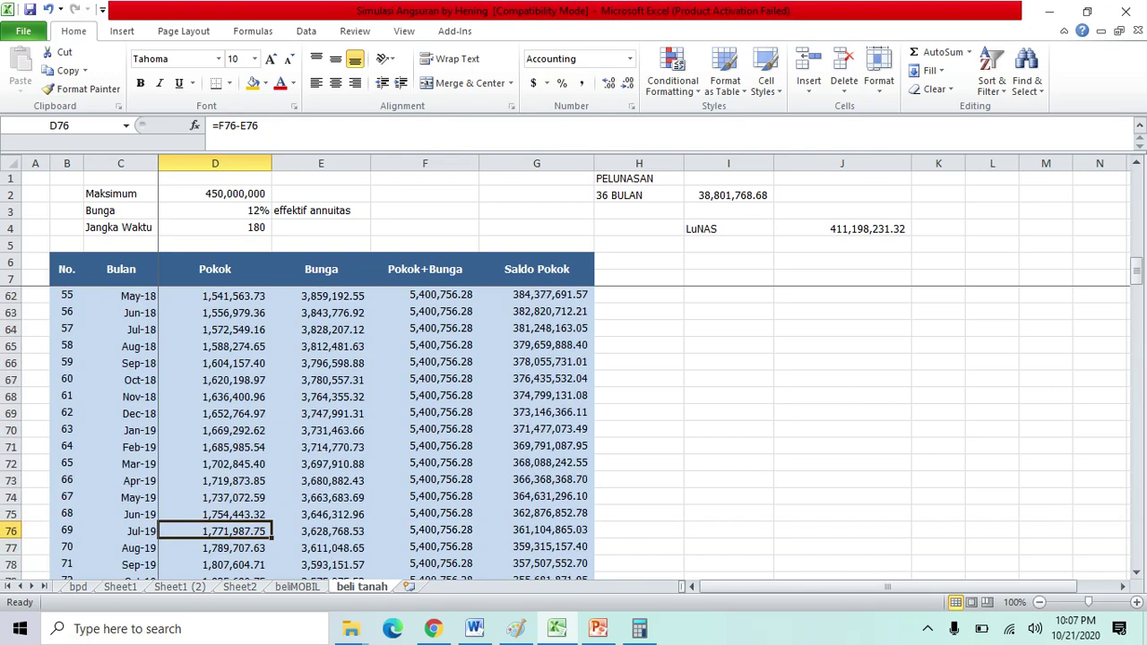
pyautogui.press('pageup')
pyautogui.press('pageup')
pyautogui.press('pageup')
pyautogui.press('Down')
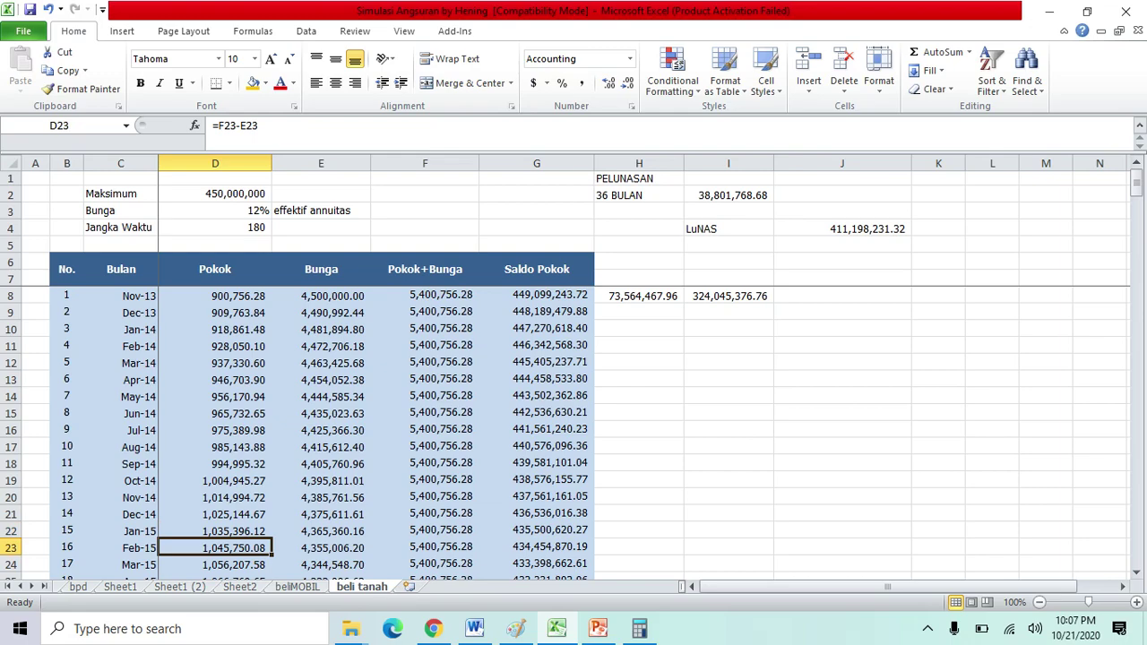
pyautogui.press('pagedown')
pyautogui.press('Down')
pyautogui.press('Down')
pyautogui.press('Down')
pyautogui.press('Down')
pyautogui.press('Down')
pyautogui.press('Down')
pyautogui.press('Down')
pyautogui.press('Down')
pyautogui.press('Down')
pyautogui.press('Down')
pyautogui.press('Down')
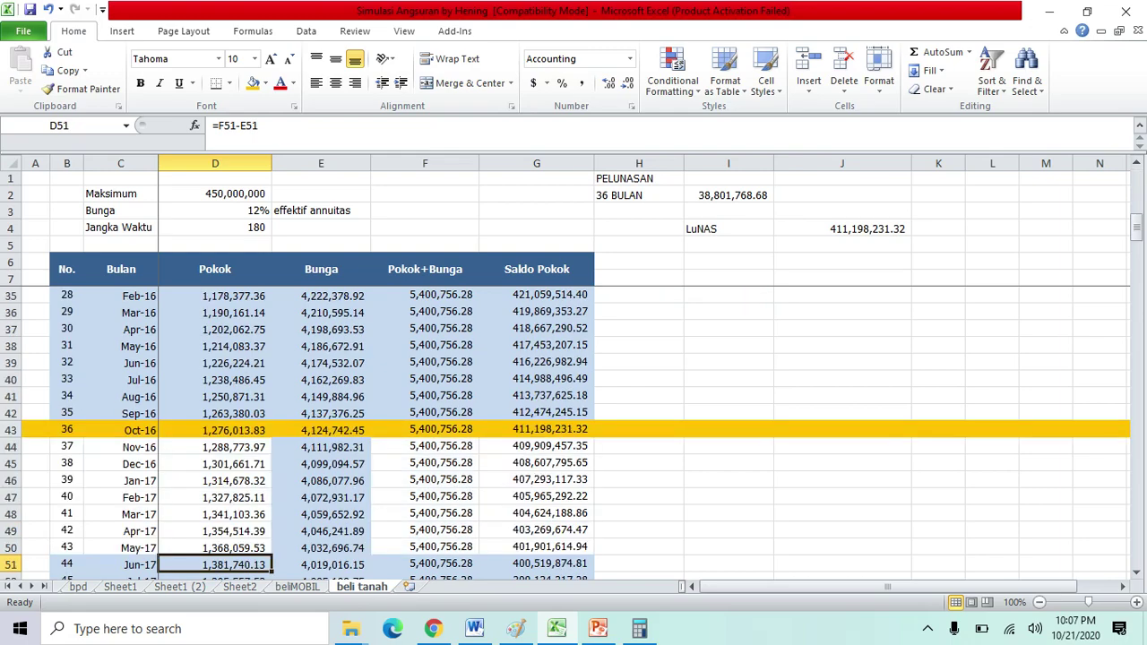
# Step: Trace the Pokok column back to the highlighted month-36 row and inspect the 36 BULAN formula in I2
pyautogui.press('Up')
pyautogui.press('Up')
pyautogui.press('Up')
pyautogui.press('Up')
pyautogui.press('Up')
pyautogui.press('Up')
pyautogui.press('Up')
pyautogui.press('Up')
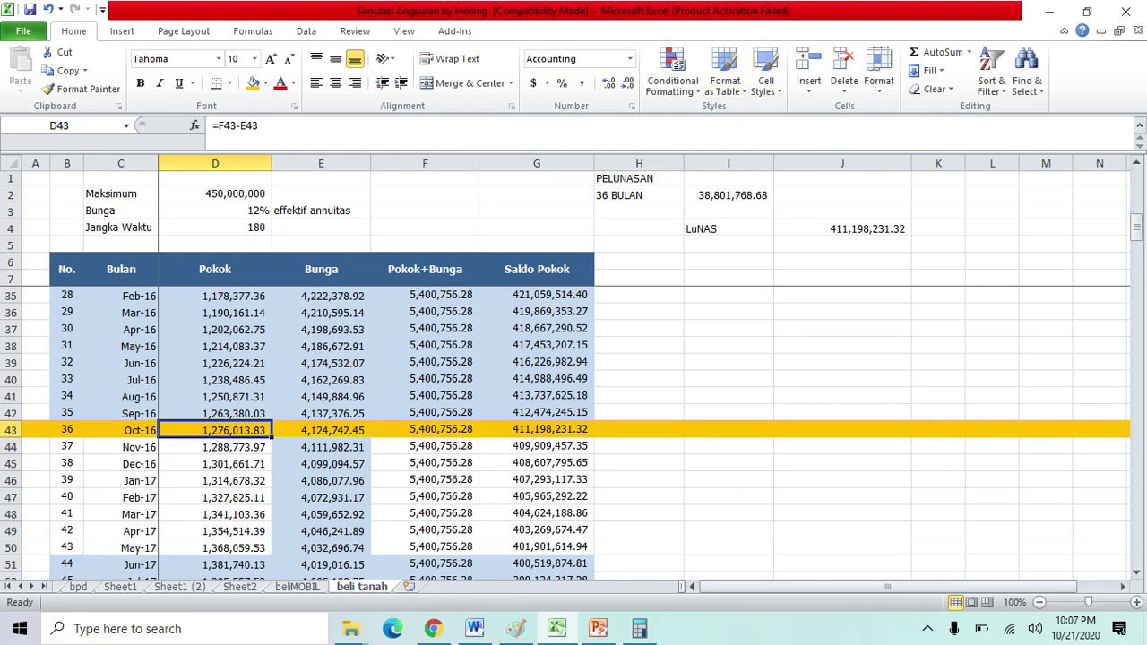
pyautogui.doubleClick(728, 194)
pyautogui.press('Return')
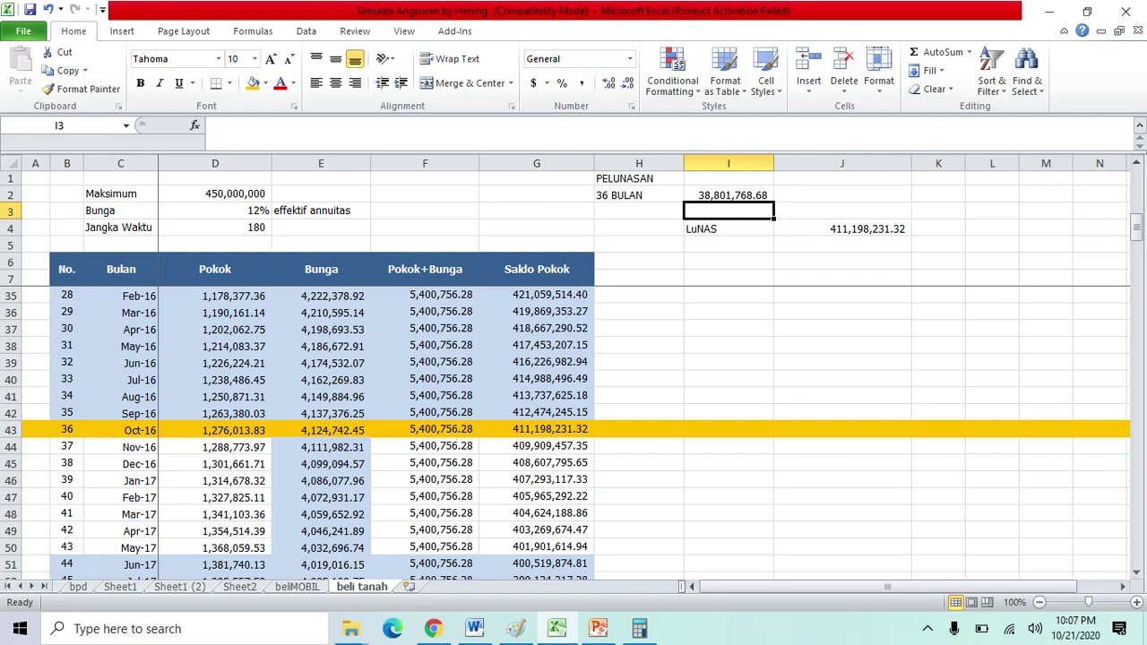
# Step: Calculate the total instalments paid over 36 months in I6 with the formula =F35*36
pyautogui.click(728, 260)
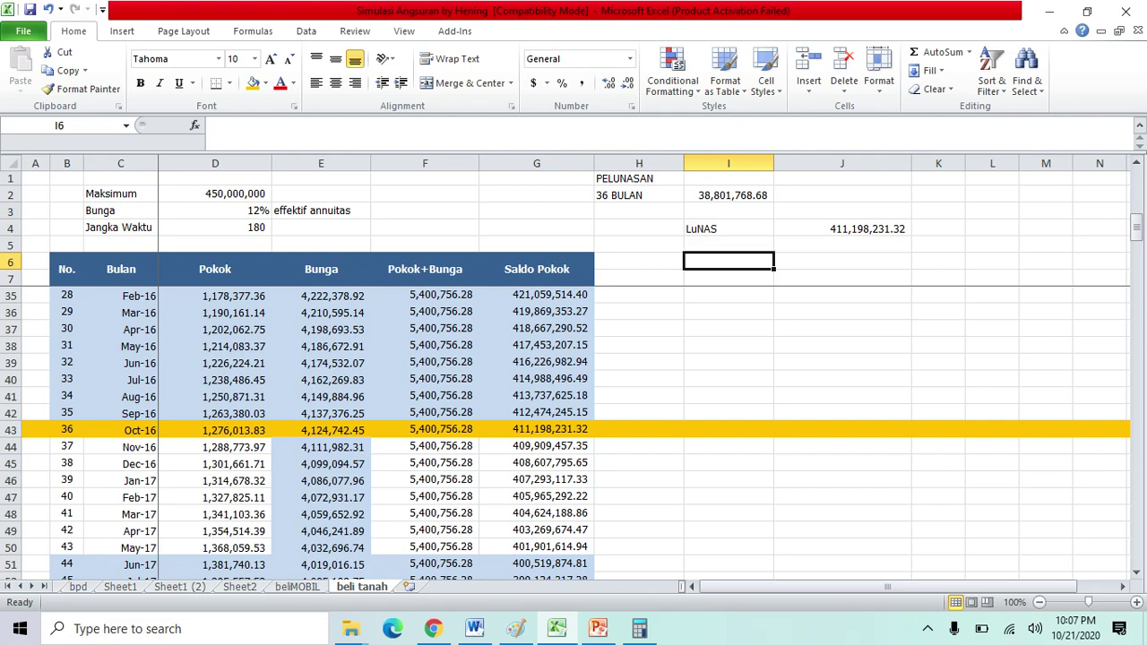
pyautogui.write('=')
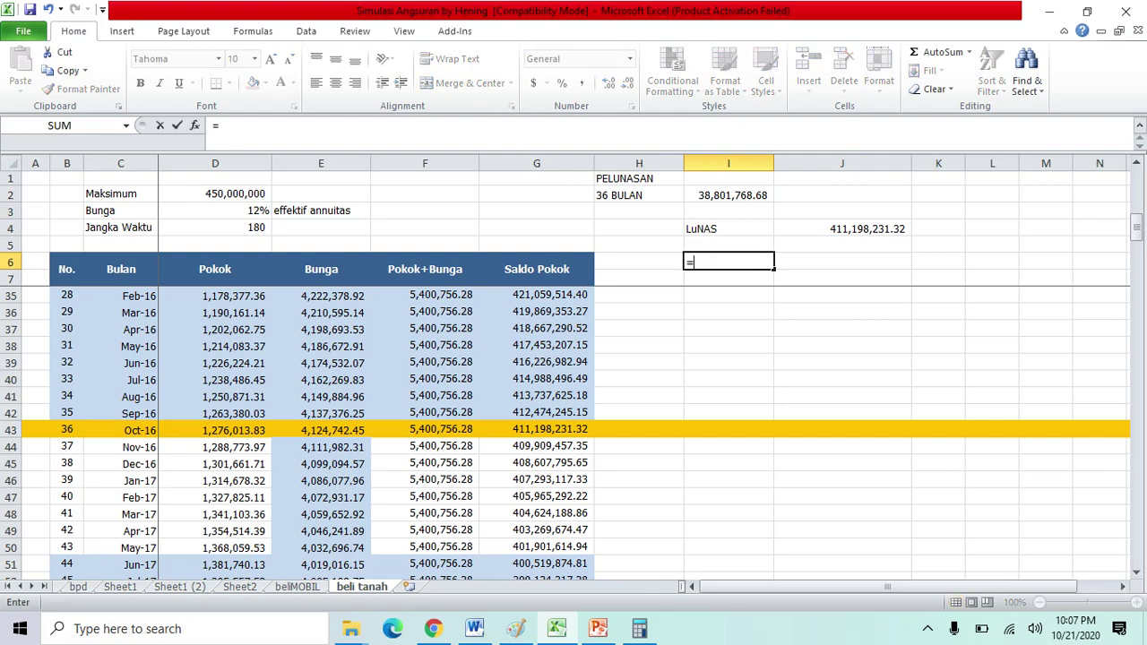
pyautogui.write('F35*3')
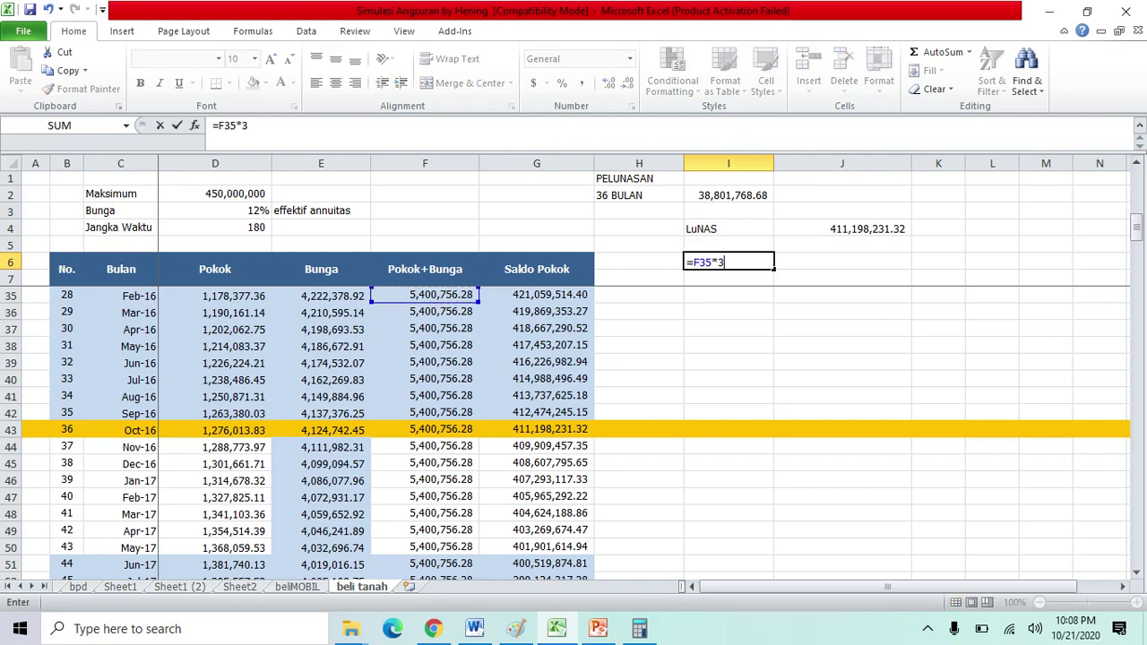
pyautogui.write('6')
pyautogui.press('Return')
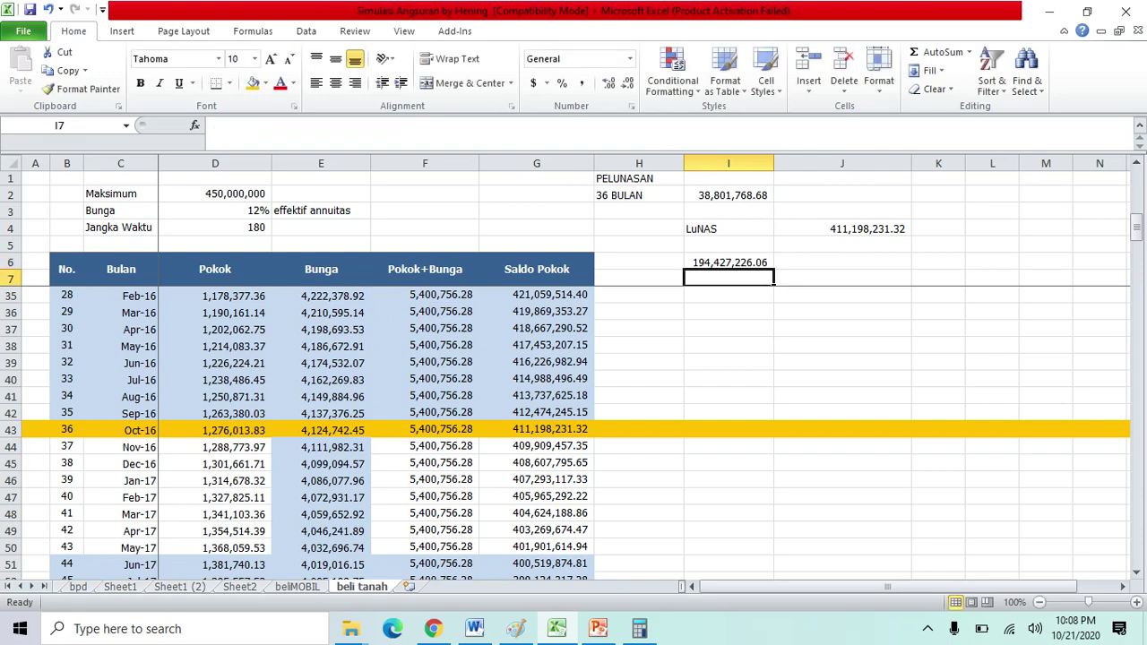
# Step: Compare the 36-month instalment total in I6 with the repaid principal in I2 and the Maksimum loan in D2
pyautogui.click(729, 261)
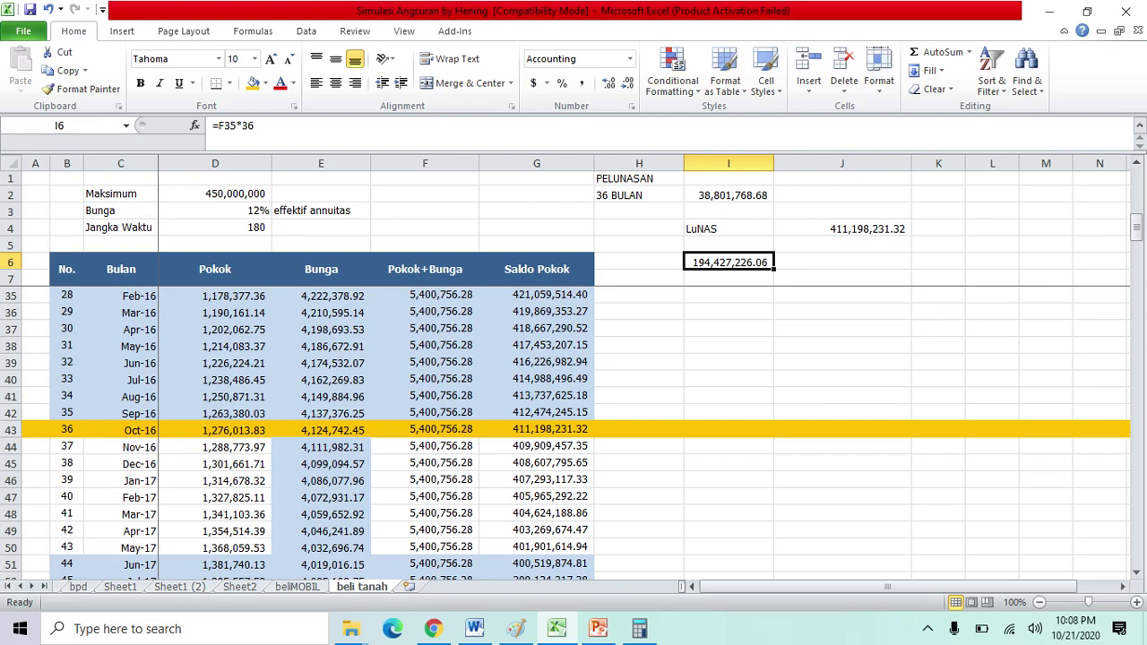
pyautogui.click(727, 194)
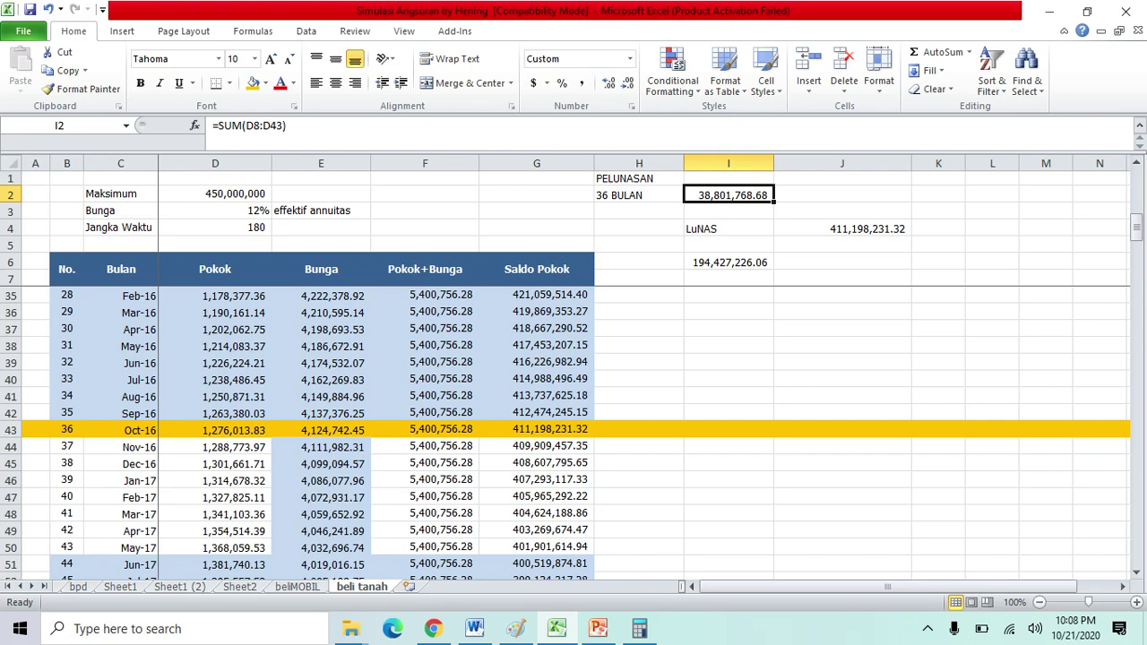
pyautogui.click(216, 193)
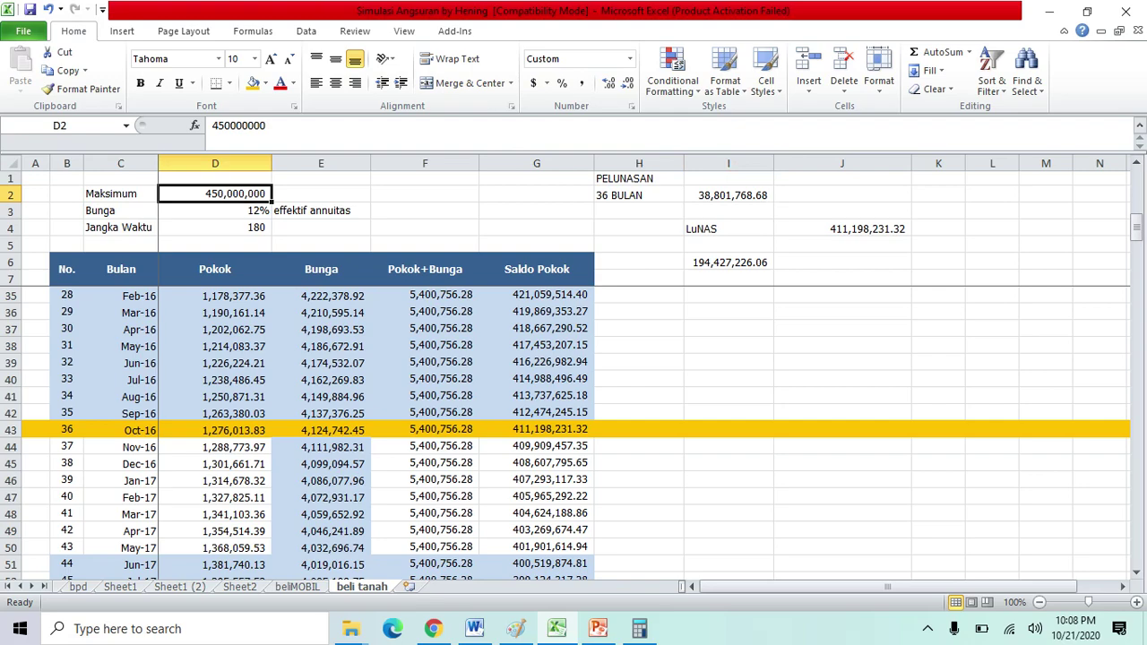
pyautogui.click(727, 262)
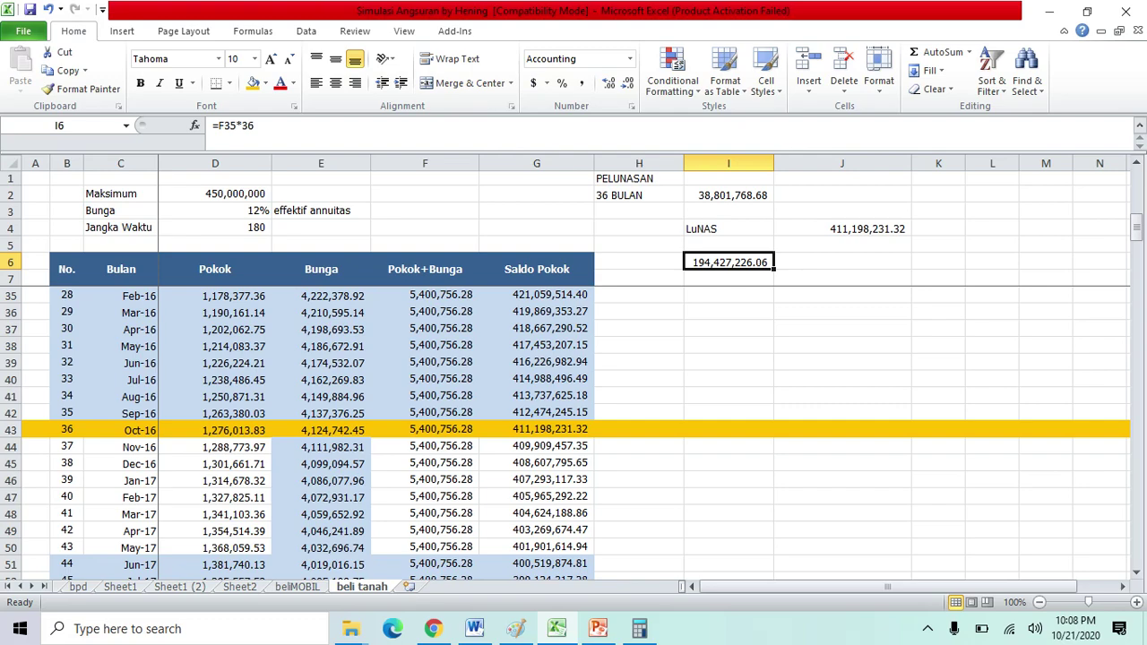
pyautogui.click(215, 193)
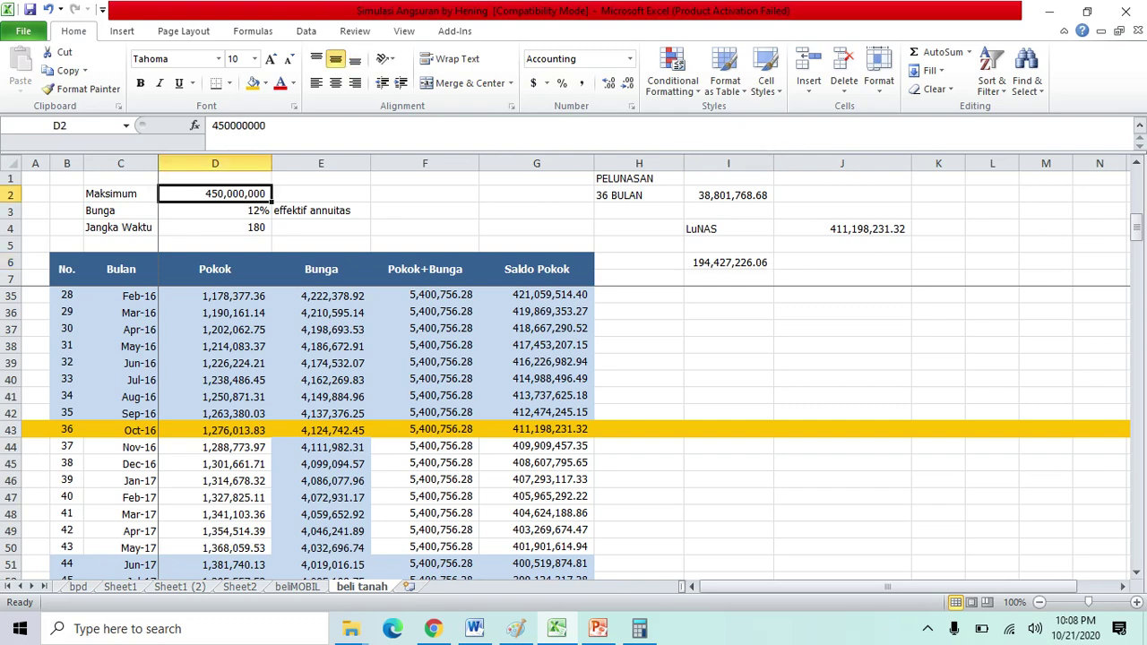
pyautogui.click(728, 194)
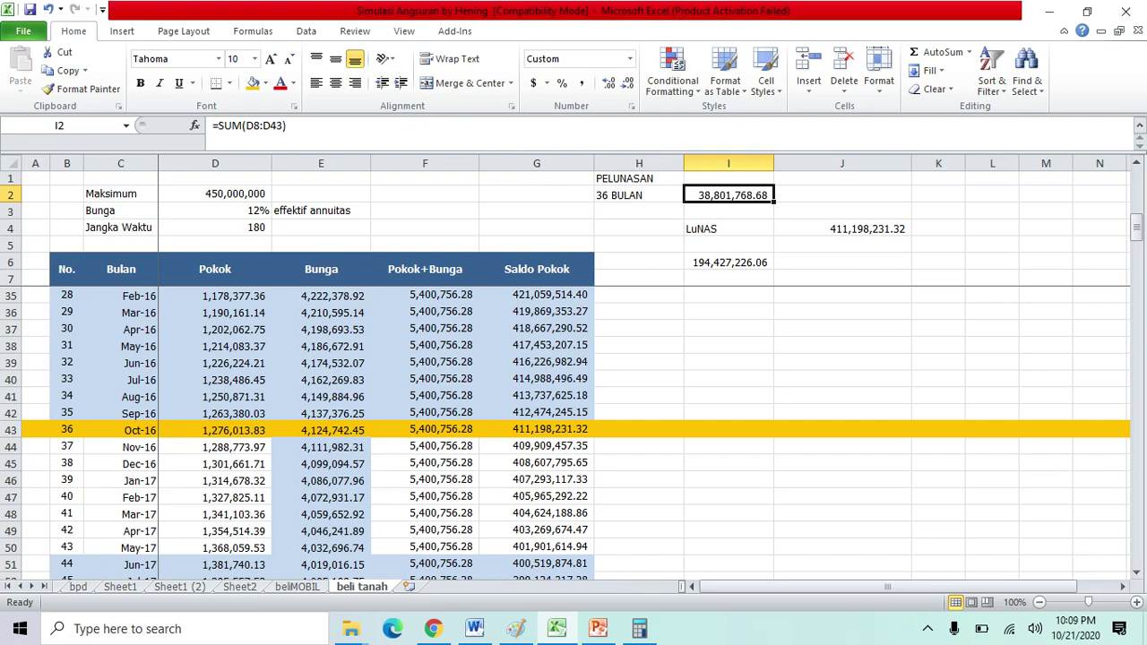
# Step: Review the schedule between its first months and the month-36 area, examining the Bunga column formulas in E29 and E12
pyautogui.click(638, 362)
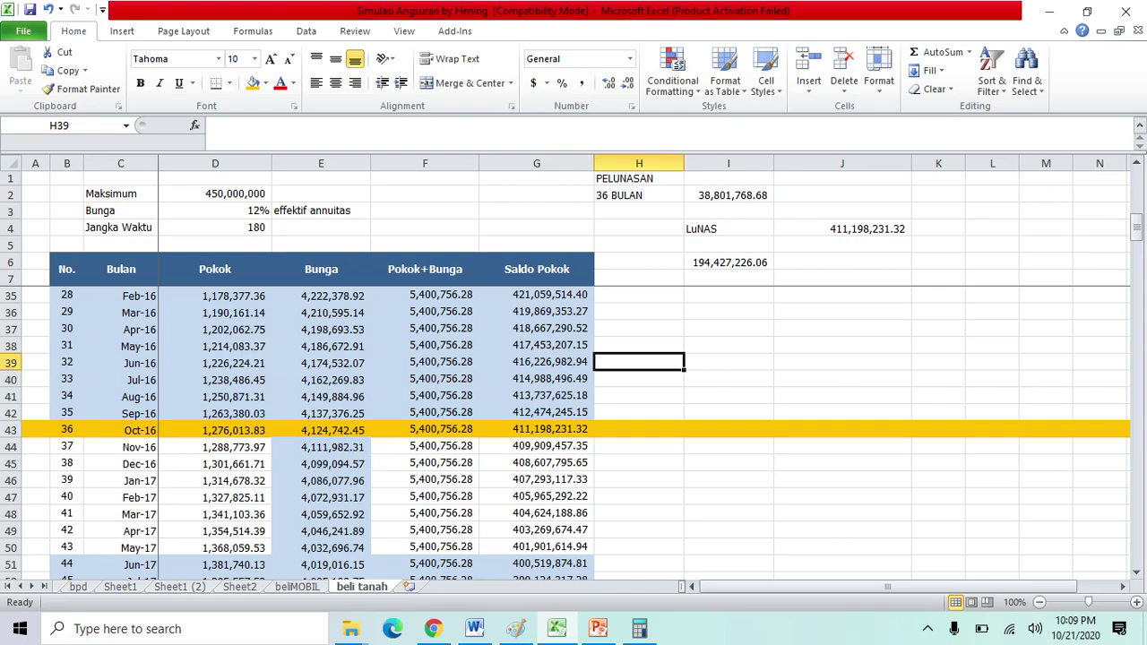
pyautogui.press('pageup')
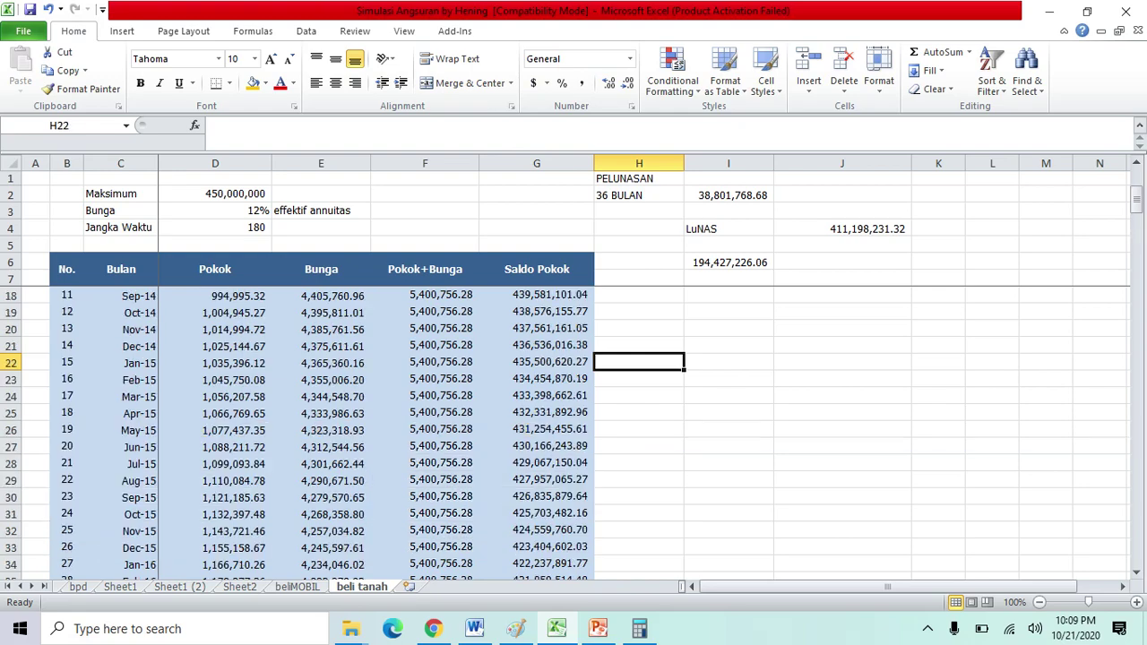
pyautogui.press('pageup')
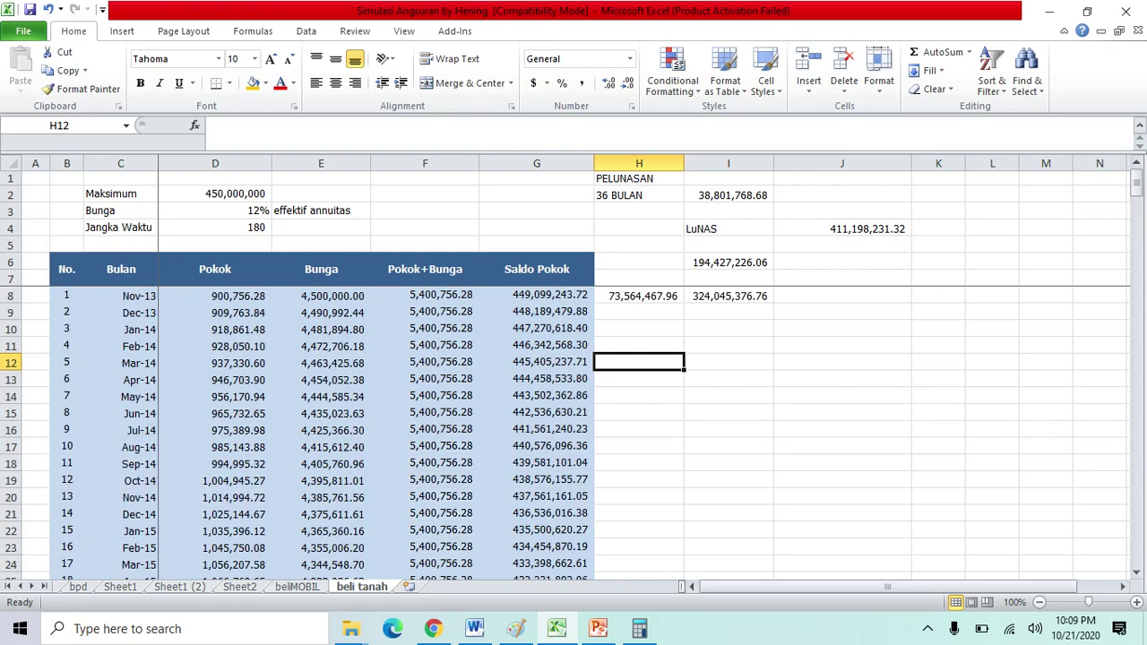
pyautogui.press('pagedown')
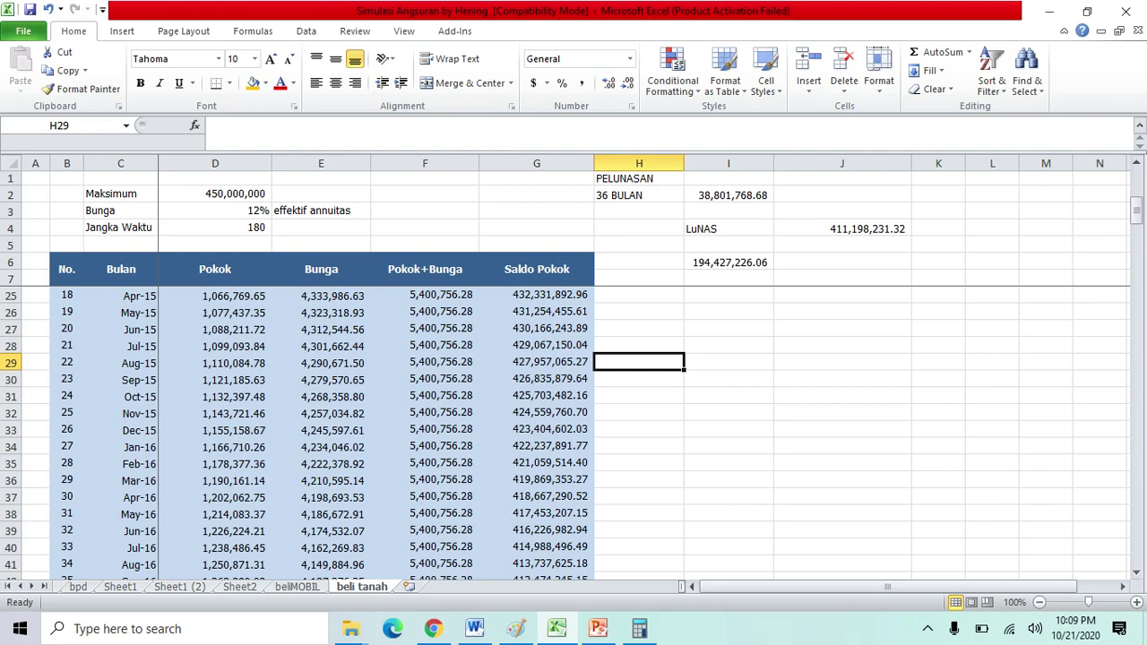
pyautogui.press('pagedown')
pyautogui.press('pageup')
pyautogui.press('pageup')
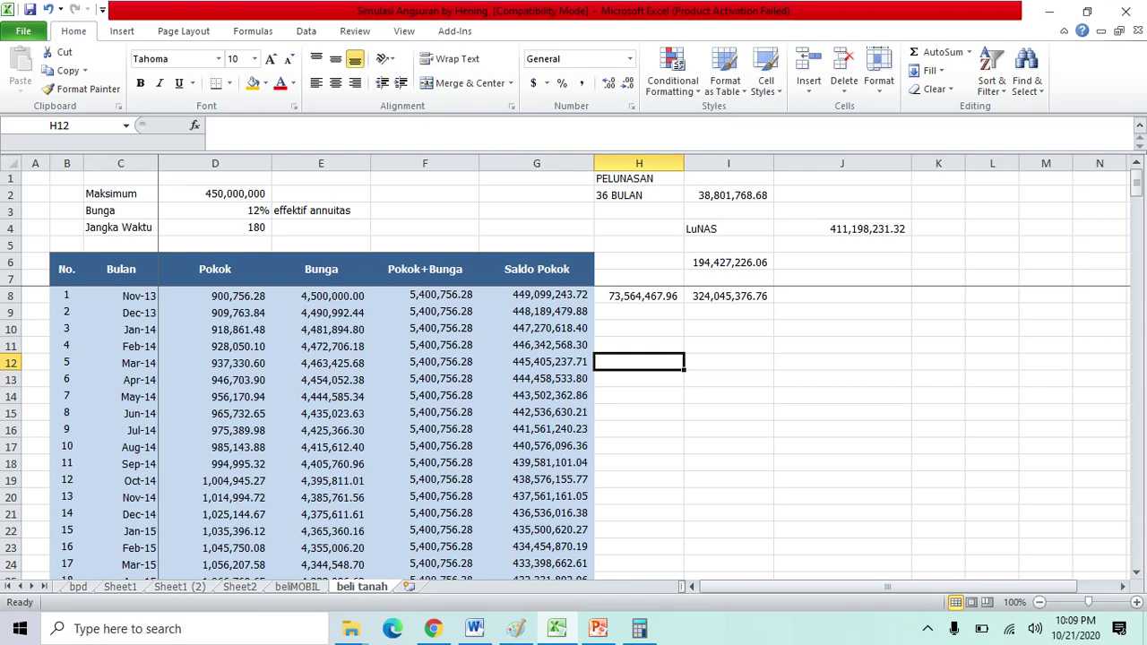
pyautogui.press('Left')
pyautogui.press('Left')
pyautogui.press('Left')
pyautogui.press('pagedown')
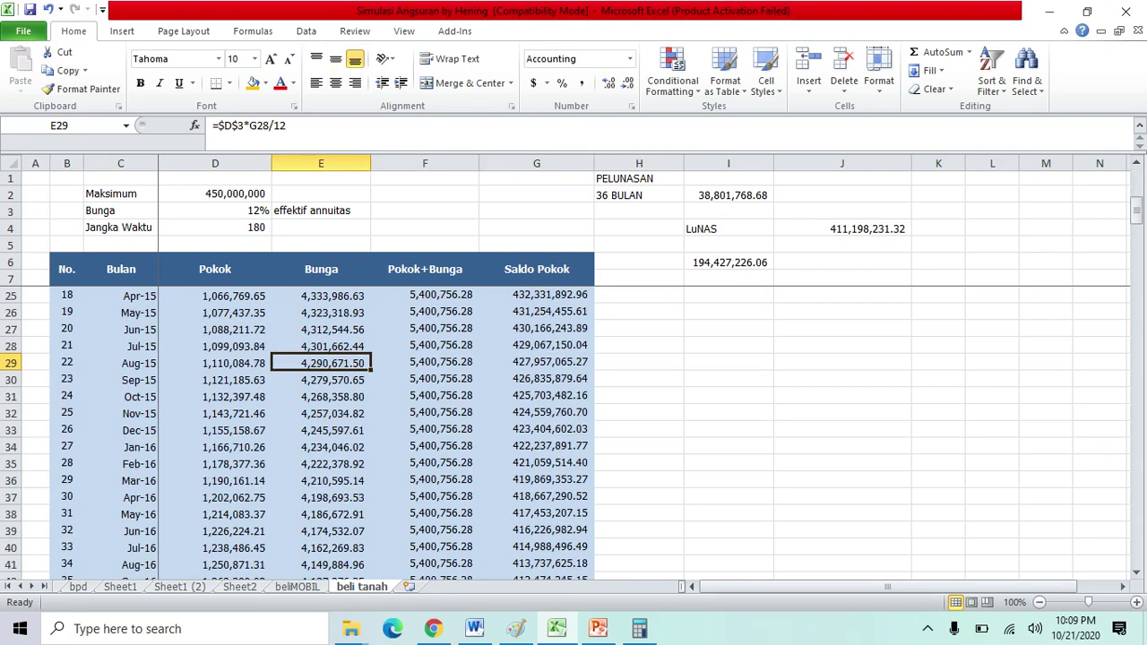
pyautogui.press('pageup')
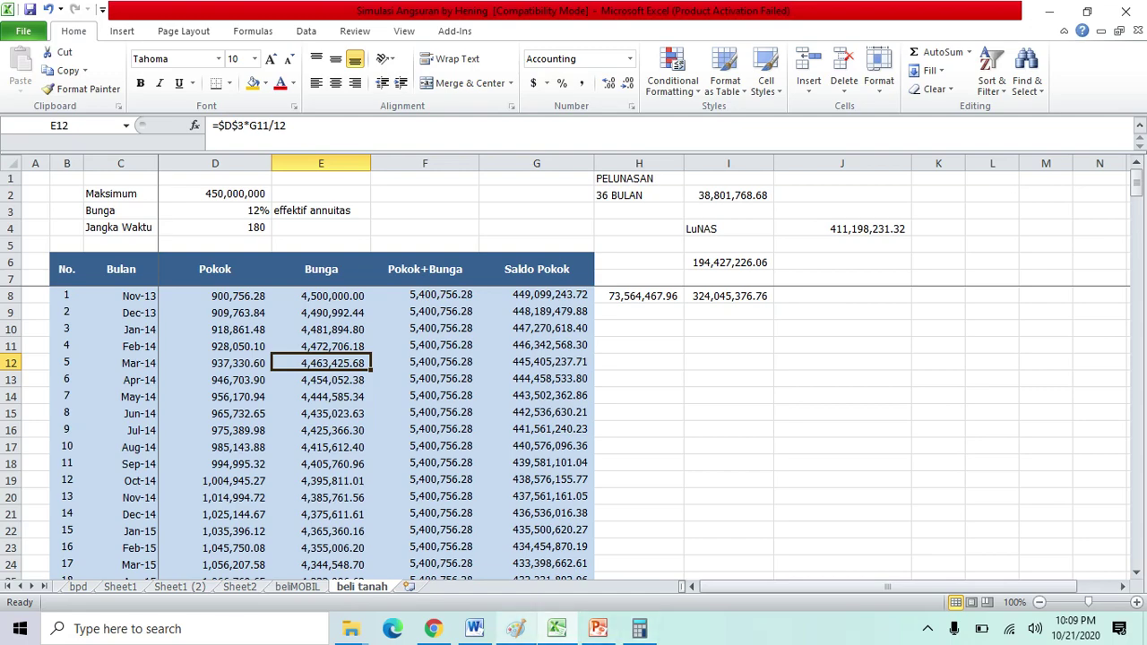
# Step: Switch to Paint and start a new blank picture, discarding the old handwritten logarithm notes without saving
pyautogui.click(516, 628)
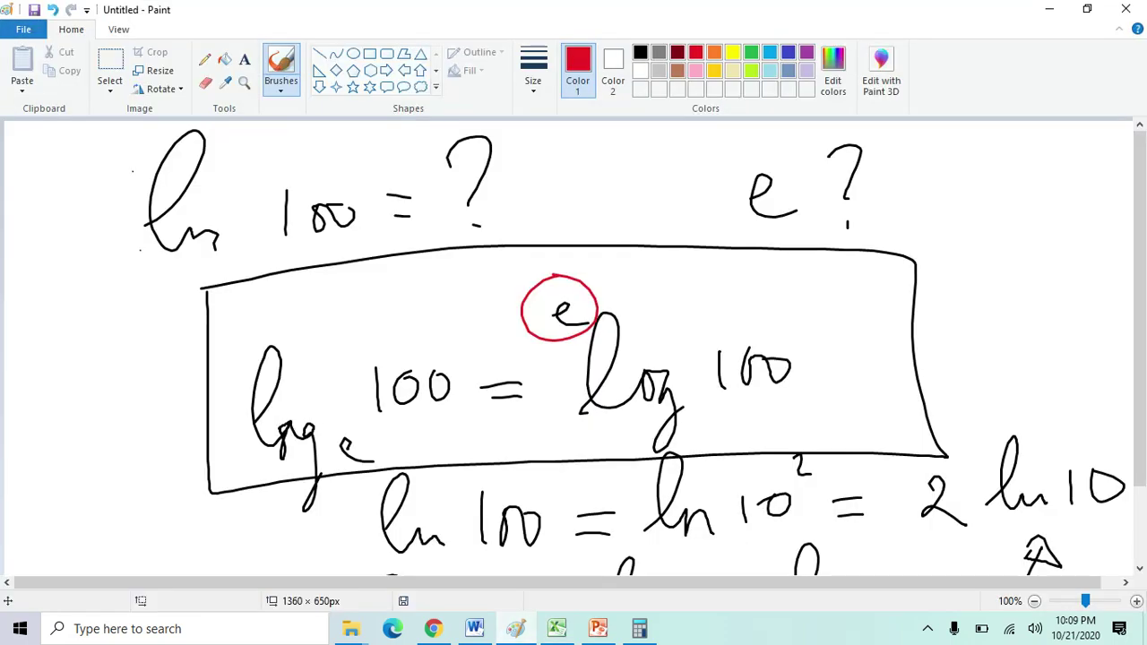
pyautogui.click(23, 28)
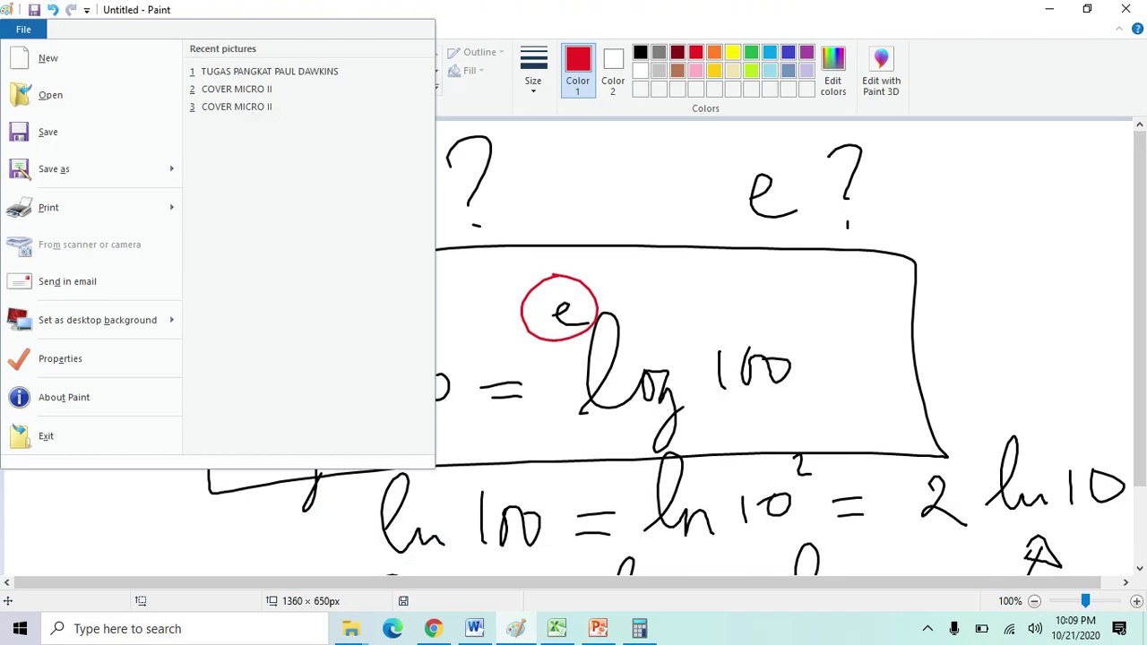
pyautogui.click(48, 57)
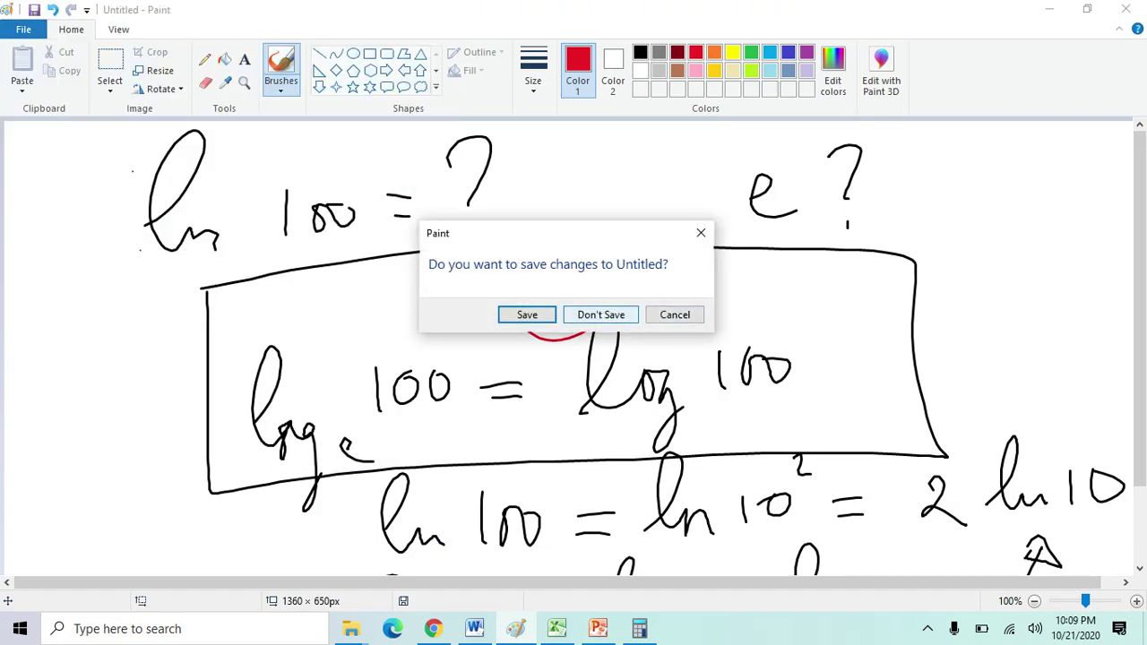
pyautogui.press('Tab')
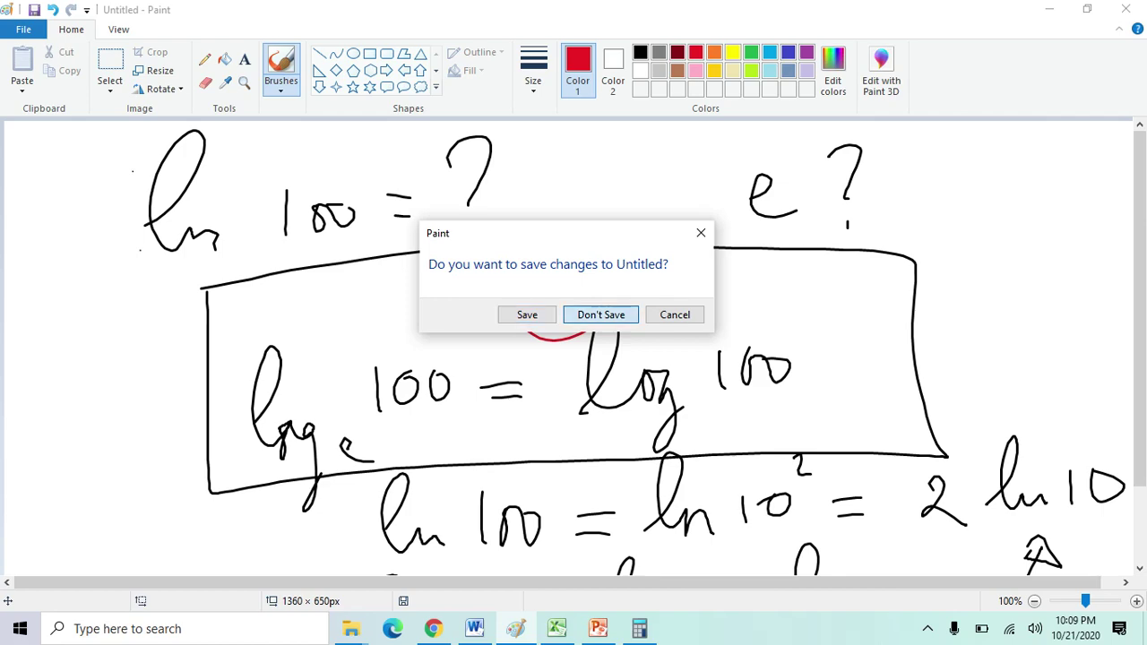
pyautogui.press('Return')
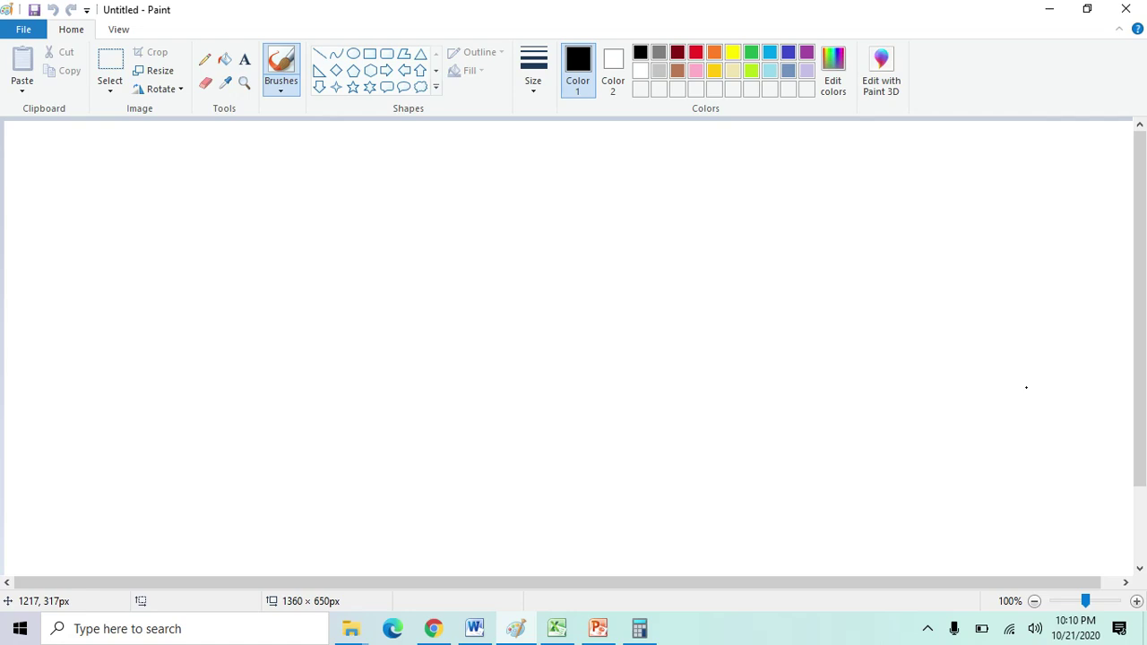
# Step: Draw a long horizontal timeline with a vertical start mark and an arrowhead at its end, and handwrite 10 beneath the start
pyautogui.moveTo(249, 251)
pyautogui.mouseDown()
pyautogui.moveTo(252, 333)
pyautogui.moveTo(251, 318)
pyautogui.moveTo(936, 295)
pyautogui.moveTo(928, 315)
pyautogui.mouseUp()
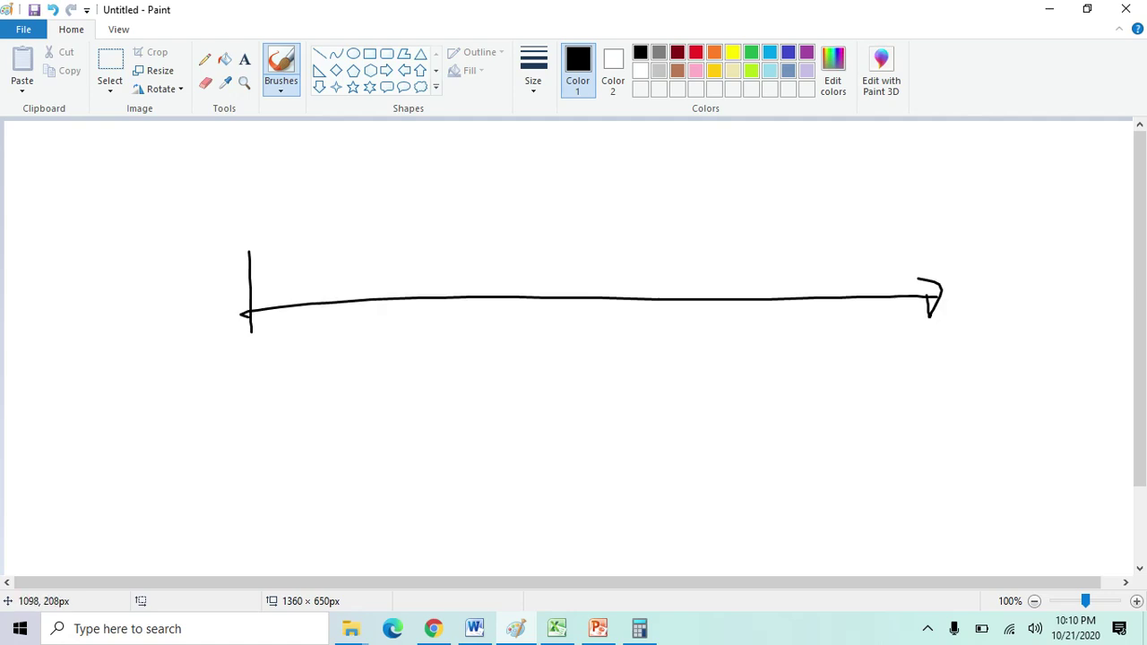
pyautogui.moveTo(932, 268); pyautogui.dragTo(929, 313)
pyautogui.moveTo(224, 351); pyautogui.dragTo(231, 394)
pyautogui.moveTo(255, 358)
pyautogui.mouseDown()
pyautogui.moveTo(270, 366)
pyautogui.moveTo(255, 356)
pyautogui.mouseUp()
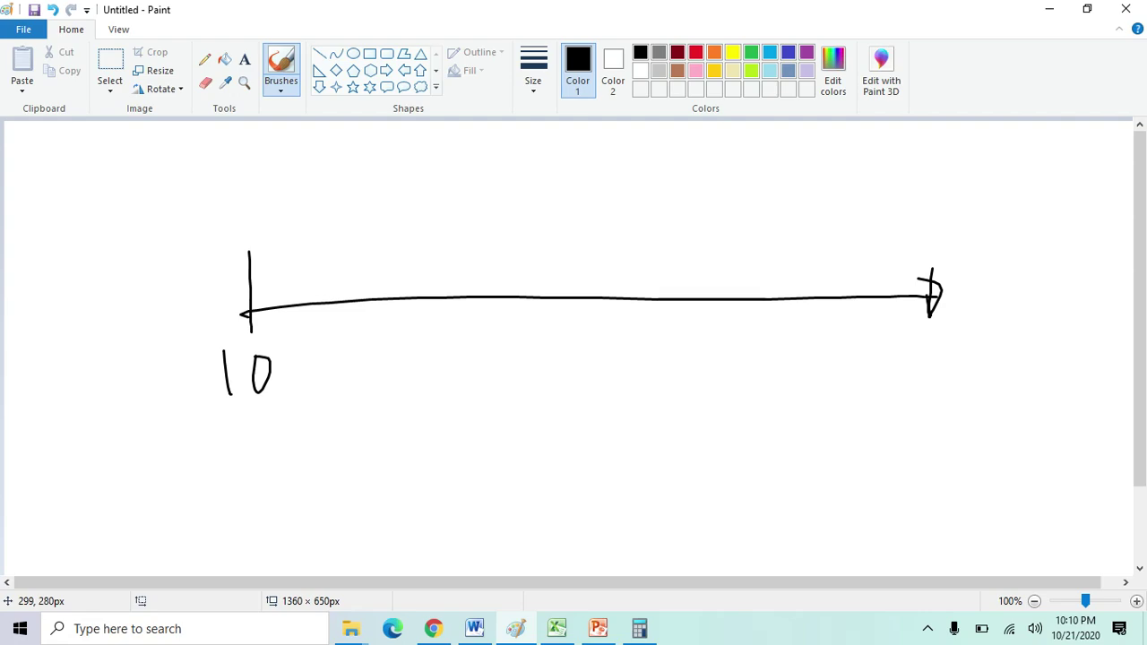
# Step: Divide the timeline with eight short vertical tick marks between its start mark and arrowhead
pyautogui.moveTo(348, 285); pyautogui.dragTo(351, 332)
pyautogui.moveTo(429, 289); pyautogui.dragTo(431, 317)
pyautogui.moveTo(513, 288); pyautogui.dragTo(522, 326)
pyautogui.moveTo(584, 291); pyautogui.dragTo(590, 323)
pyautogui.moveTo(659, 291); pyautogui.dragTo(666, 322)
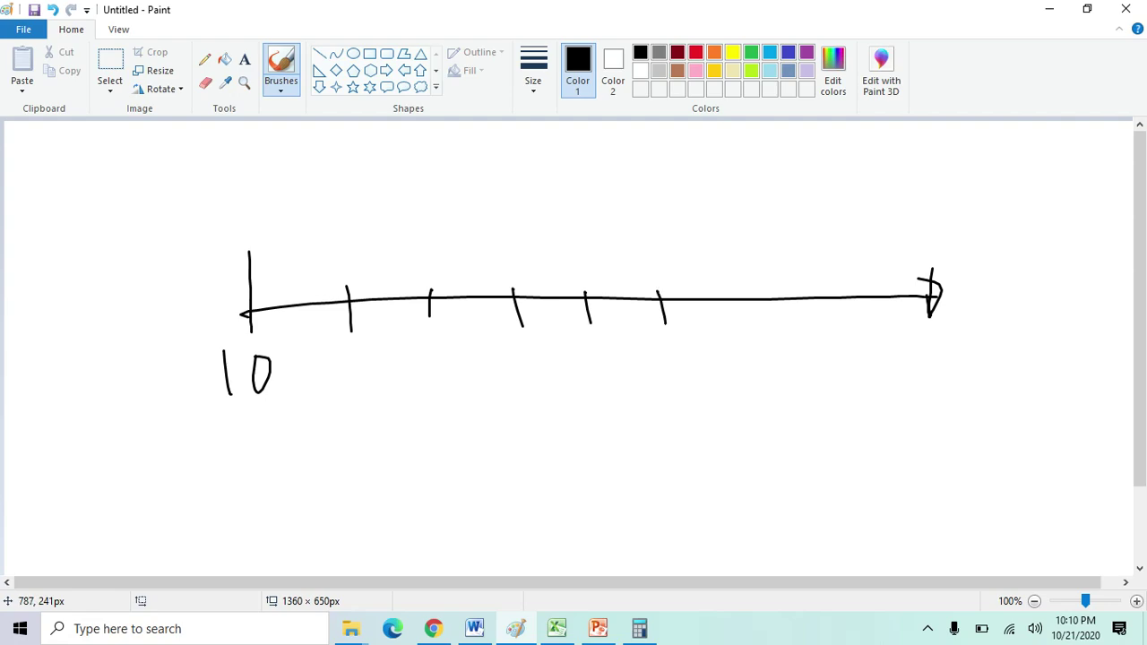
pyautogui.moveTo(751, 293); pyautogui.dragTo(757, 320)
pyautogui.moveTo(834, 285); pyautogui.dragTo(837, 315)
pyautogui.moveTo(895, 283); pyautogui.dragTo(896, 317)
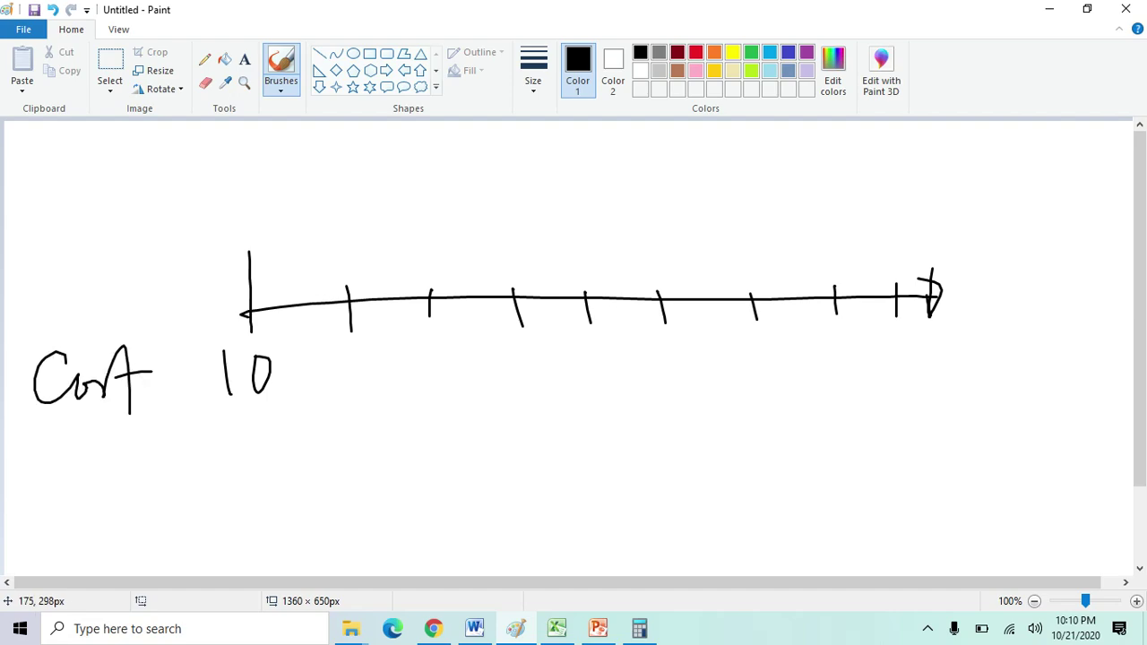
# Step: Handwrite the label Benefit above the Cost label, beside the start of the timeline
pyautogui.moveTo(39, 207)
pyautogui.mouseDown()
pyautogui.moveTo(45, 261)
pyautogui.moveTo(57, 217)
pyautogui.moveTo(61, 253)
pyautogui.moveTo(49, 262)
pyautogui.mouseUp()
pyautogui.moveTo(77, 229)
pyautogui.mouseDown()
pyautogui.moveTo(125, 235)
pyautogui.moveTo(139, 283)
pyautogui.mouseUp()
pyautogui.moveTo(150, 199)
pyautogui.mouseDown()
pyautogui.moveTo(145, 256)
pyautogui.moveTo(188, 253)
pyautogui.mouseUp()
pyautogui.moveTo(172, 234)
pyautogui.mouseDown()
pyautogui.moveTo(185, 233)
pyautogui.moveTo(149, 223)
pyautogui.mouseUp()
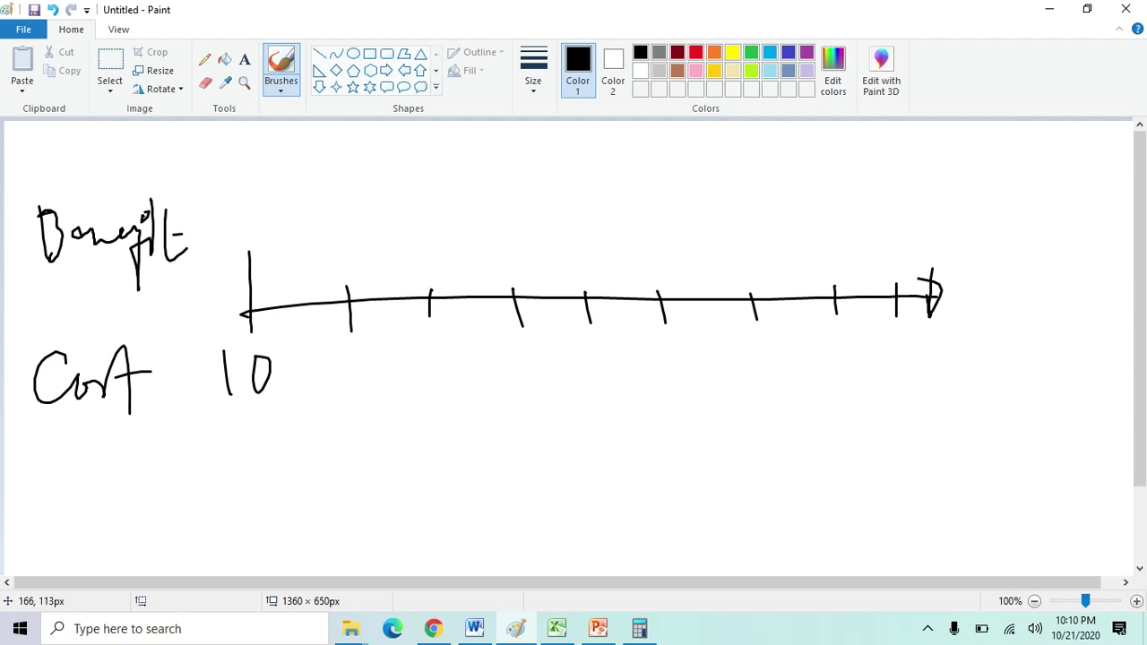